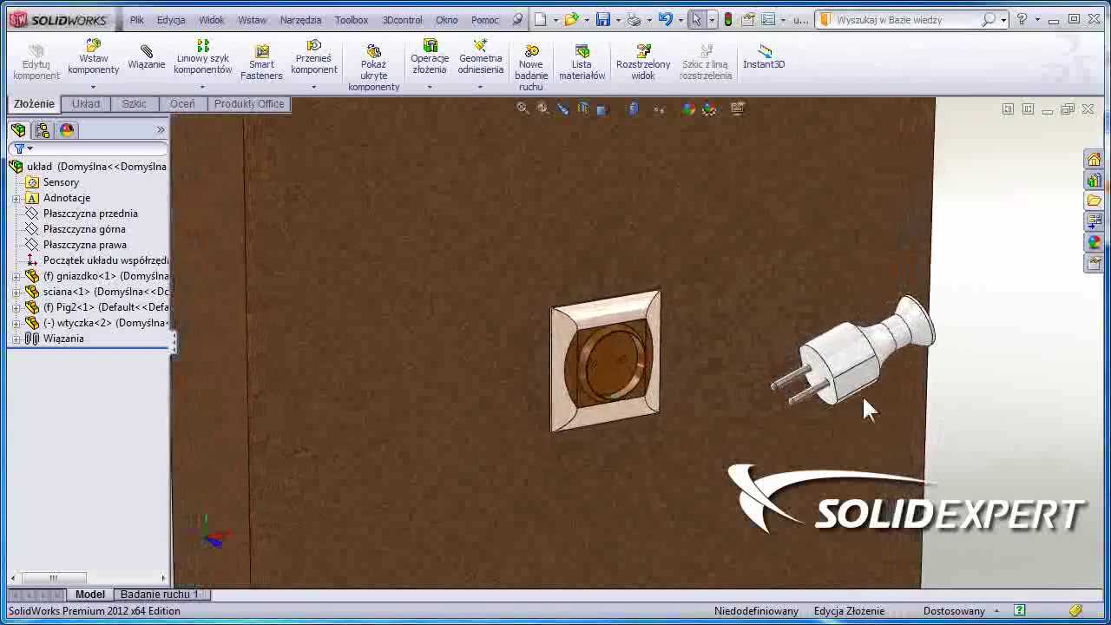
# Select and then clear the plug and socket, and switch to the wtyczka.SLDPRT part window
pyautogui.click(816, 386)
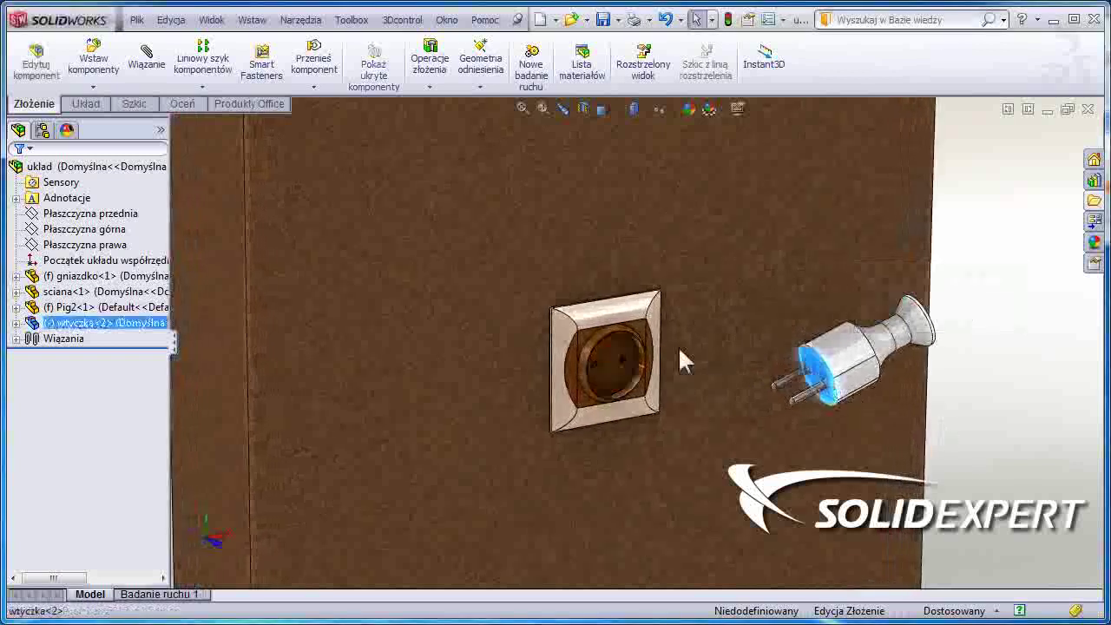
pyautogui.keyDown('ctrl'); pyautogui.click(616, 365); pyautogui.keyUp('ctrl')
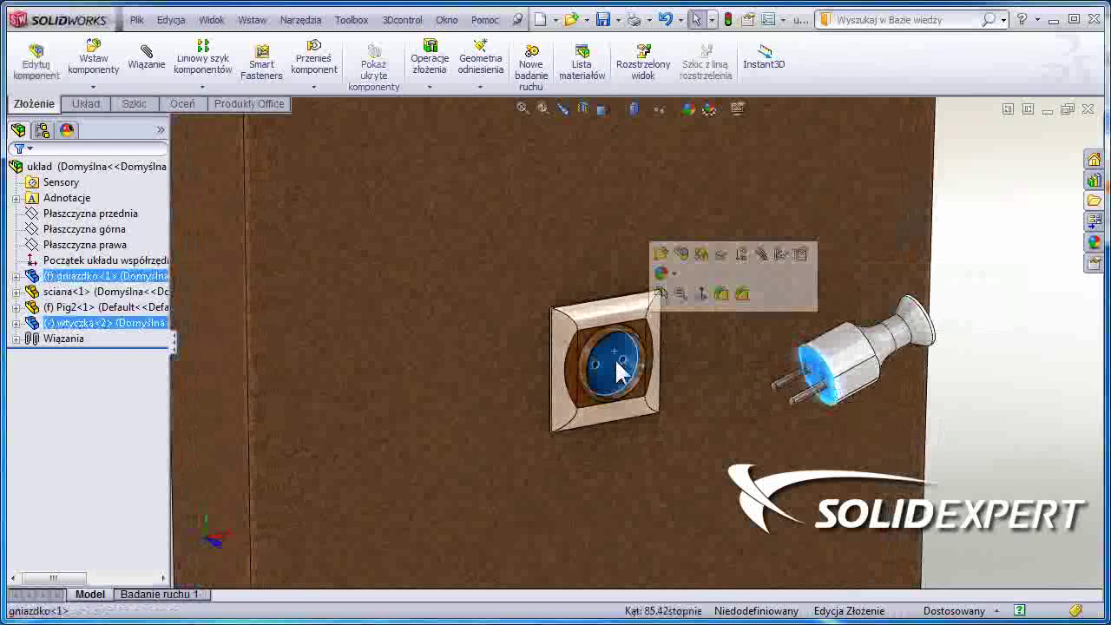
pyautogui.click(1002, 459)
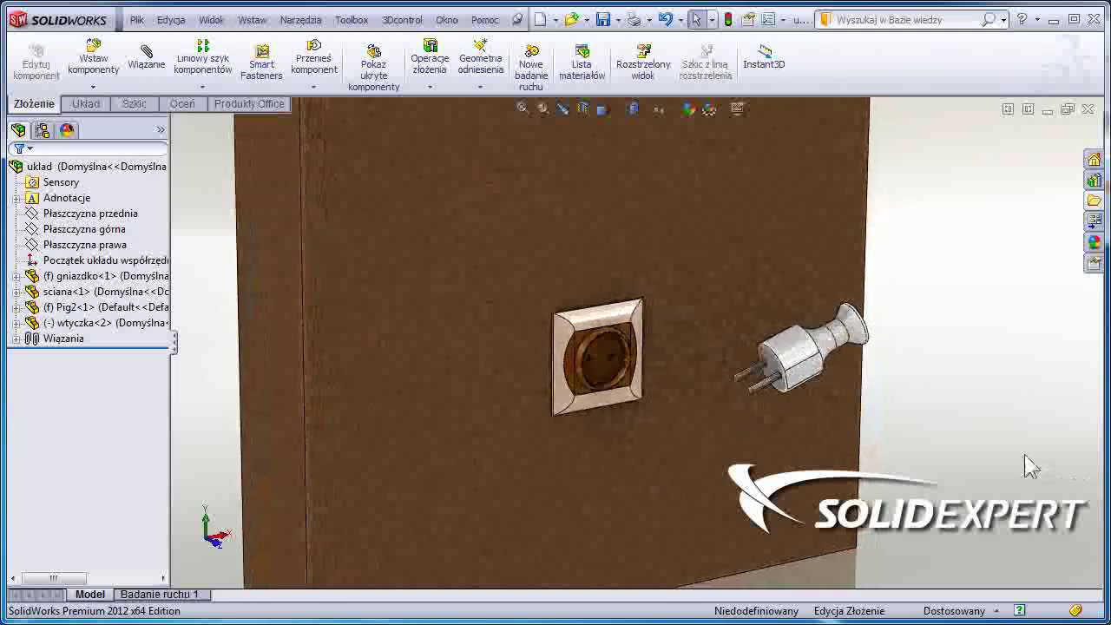
pyautogui.hotkey('ctrl', 'Tab')
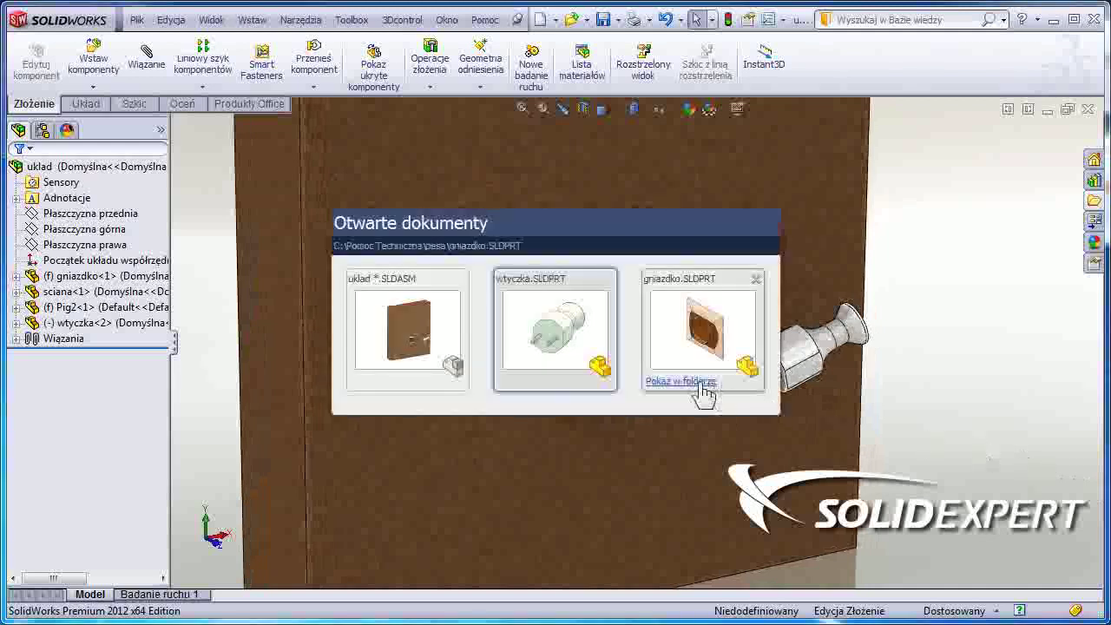
pyautogui.click(537, 338)
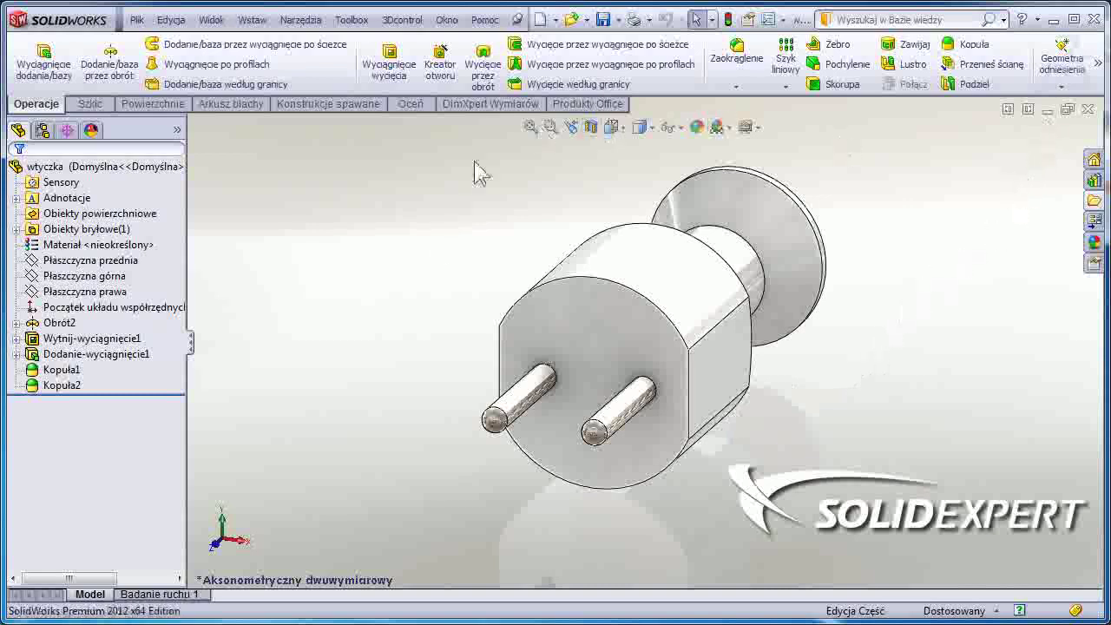
# Start a new Mate Reference (Odniesienie) from the plug part's Reference Geometry menu
pyautogui.click(1062, 85)
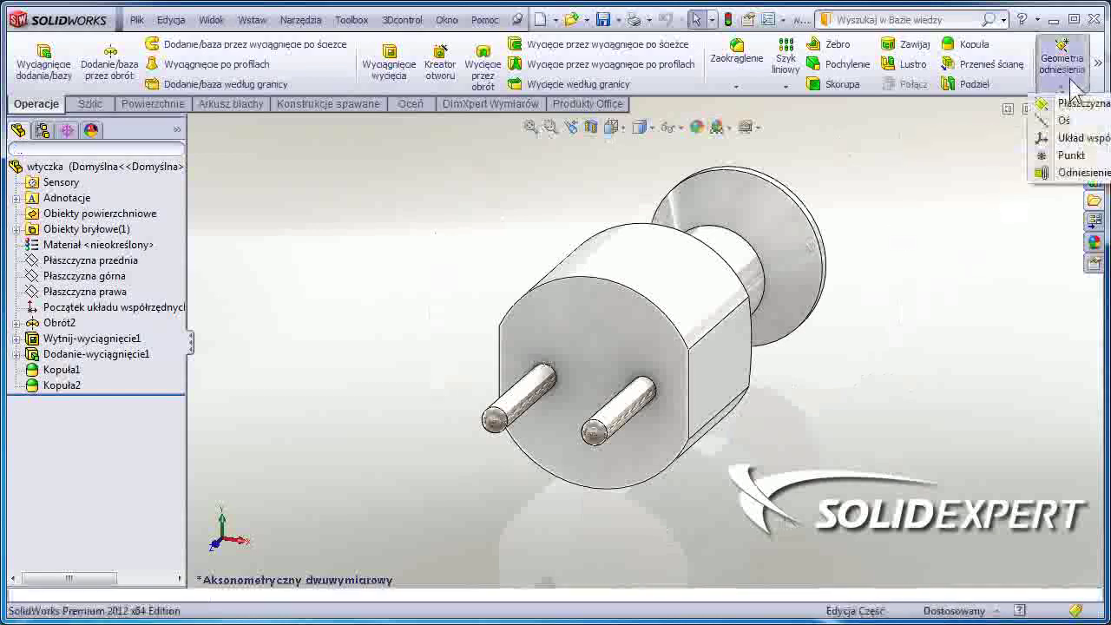
pyautogui.click(1067, 173)
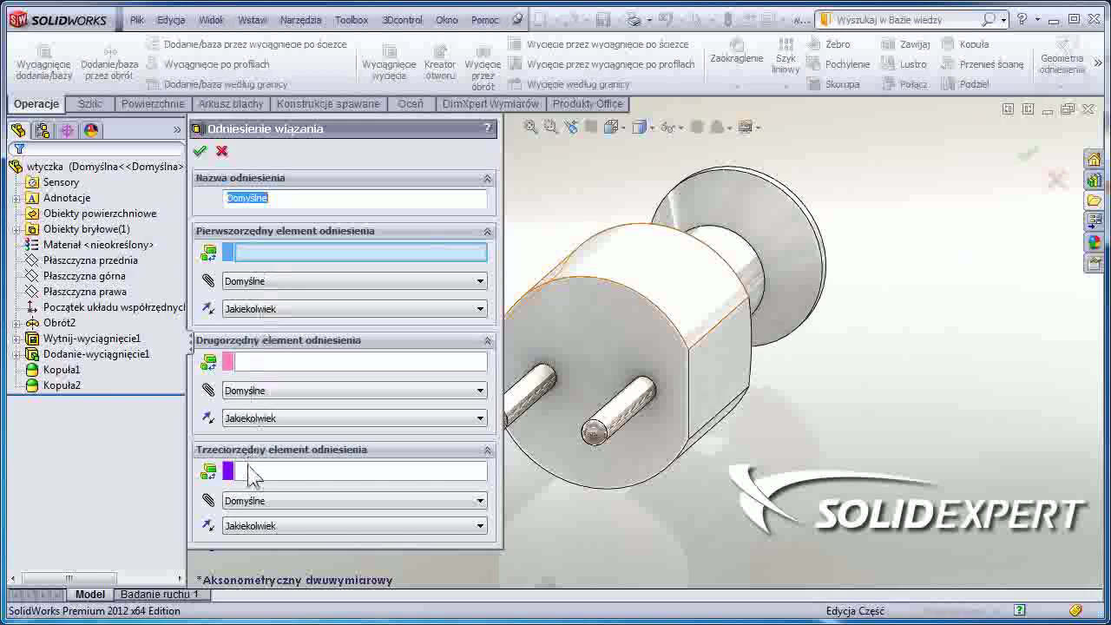
# Use the plug's front face as primary reference, Wspólne (coincident) and Anty-wyrównane (anti-aligned)
pyautogui.click(283, 257)
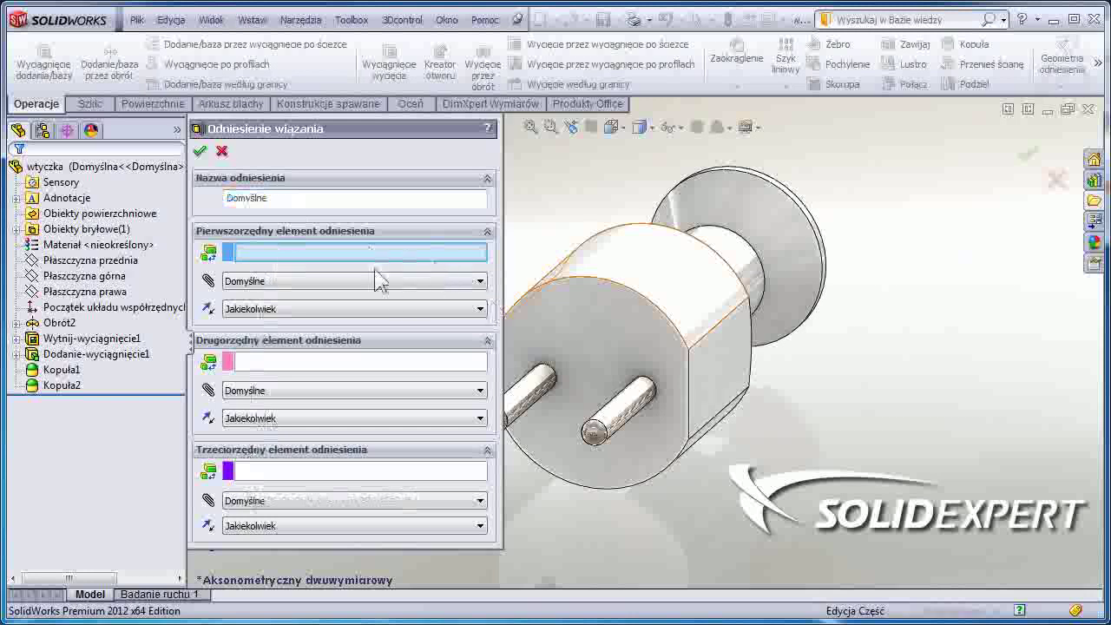
pyautogui.click(614, 319)
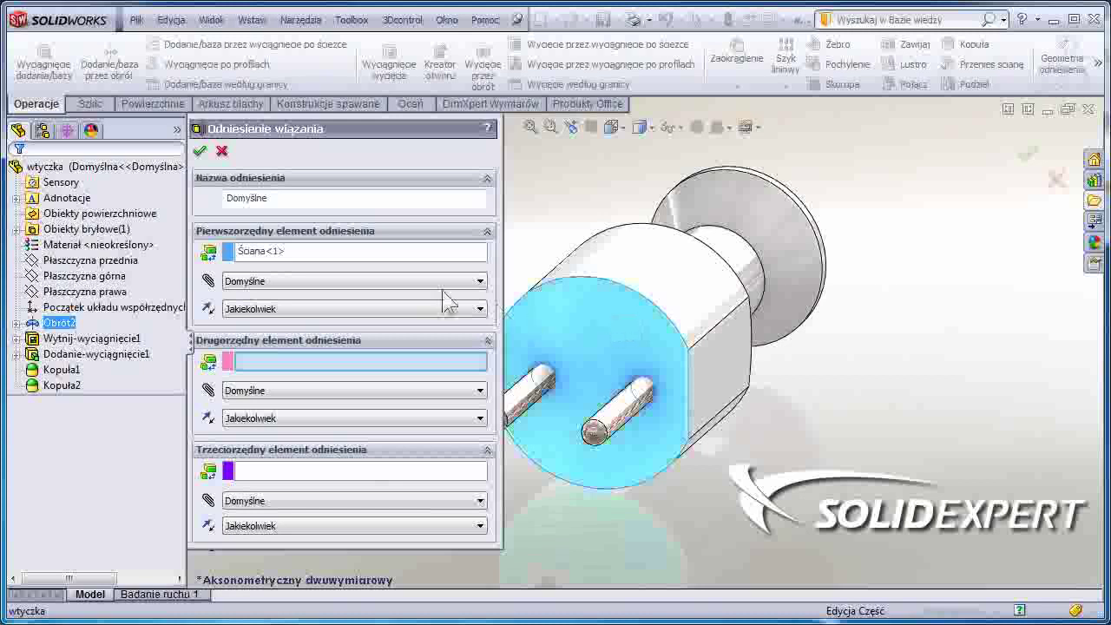
pyautogui.click(281, 285)
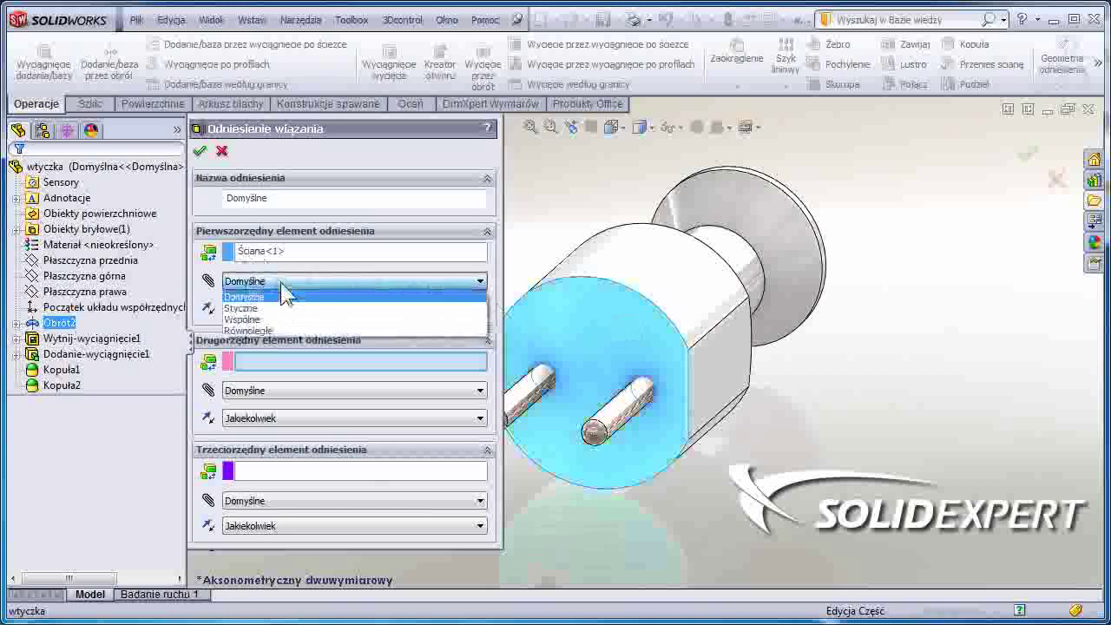
pyautogui.click(280, 320)
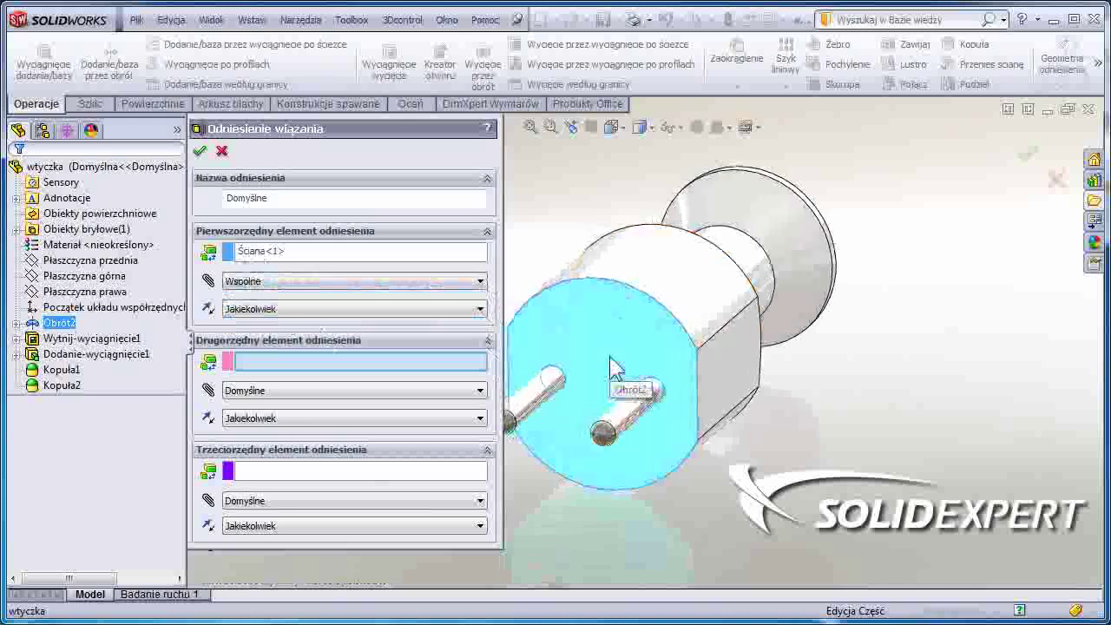
pyautogui.press('Left')
pyautogui.press('Left')
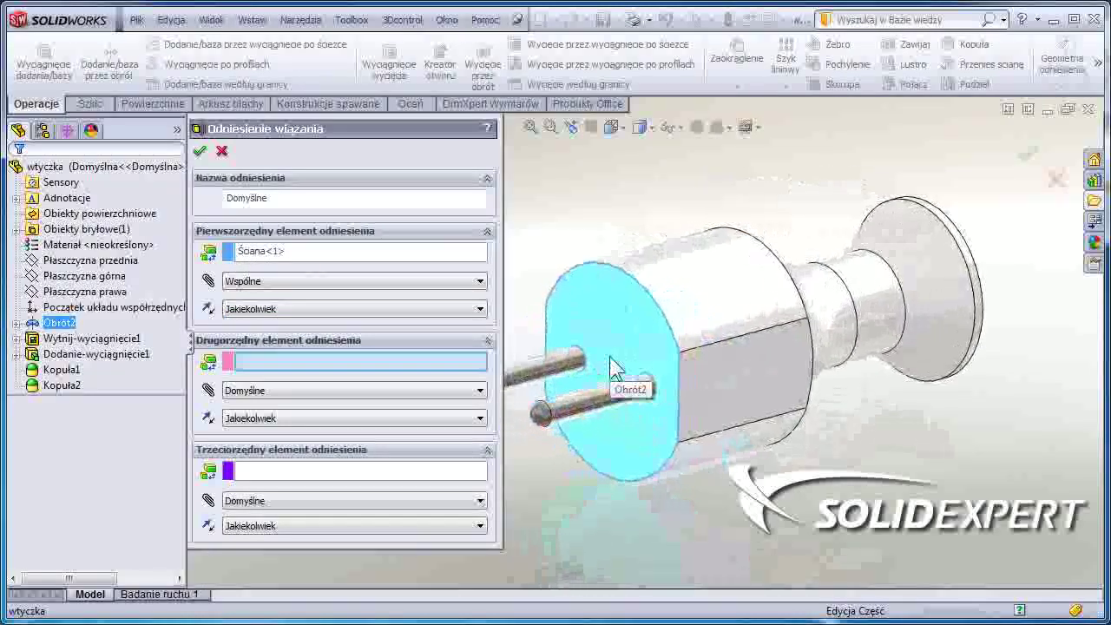
pyautogui.press('Left')
pyautogui.press('Left')
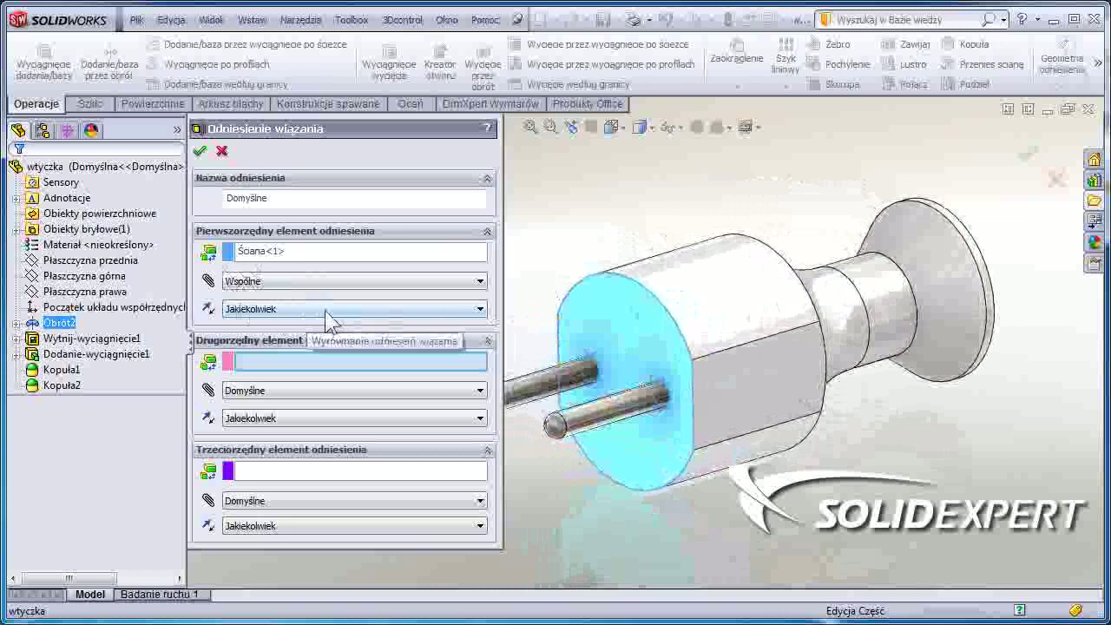
pyautogui.click(328, 309)
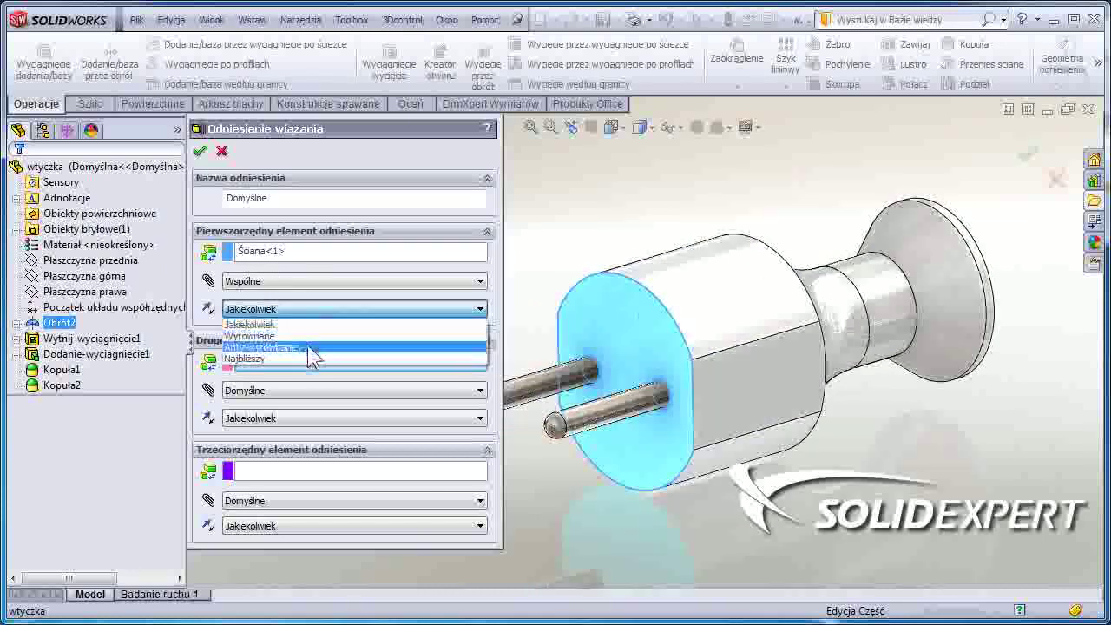
pyautogui.click(309, 347)
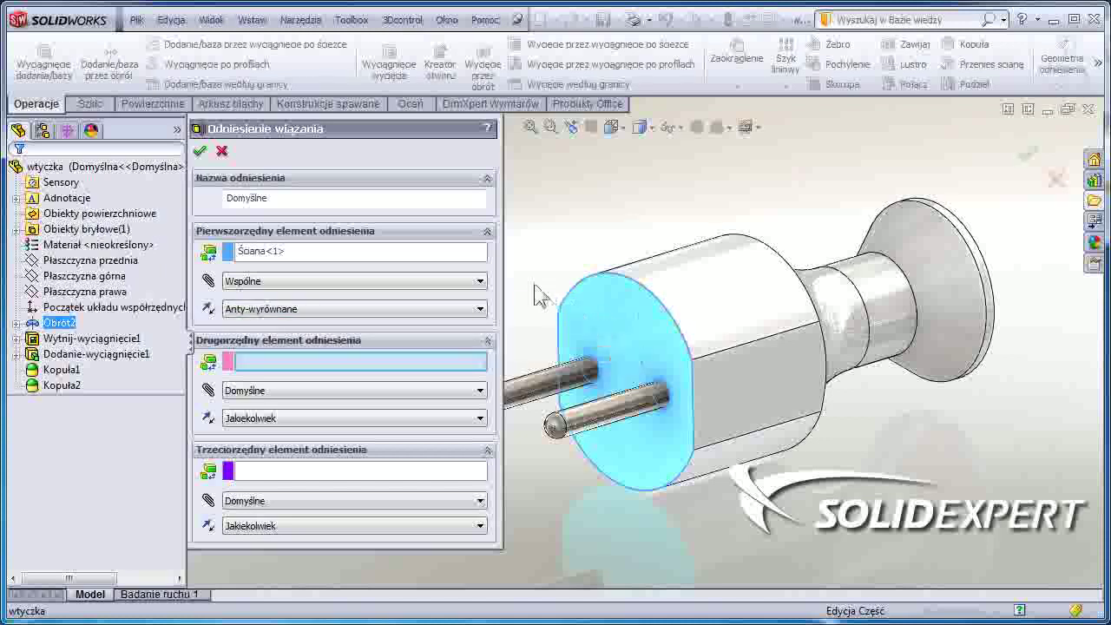
# Use one plug pin as secondary and the other as tertiary reference, both Koncentryczne (concentric)
pyautogui.click(595, 415)
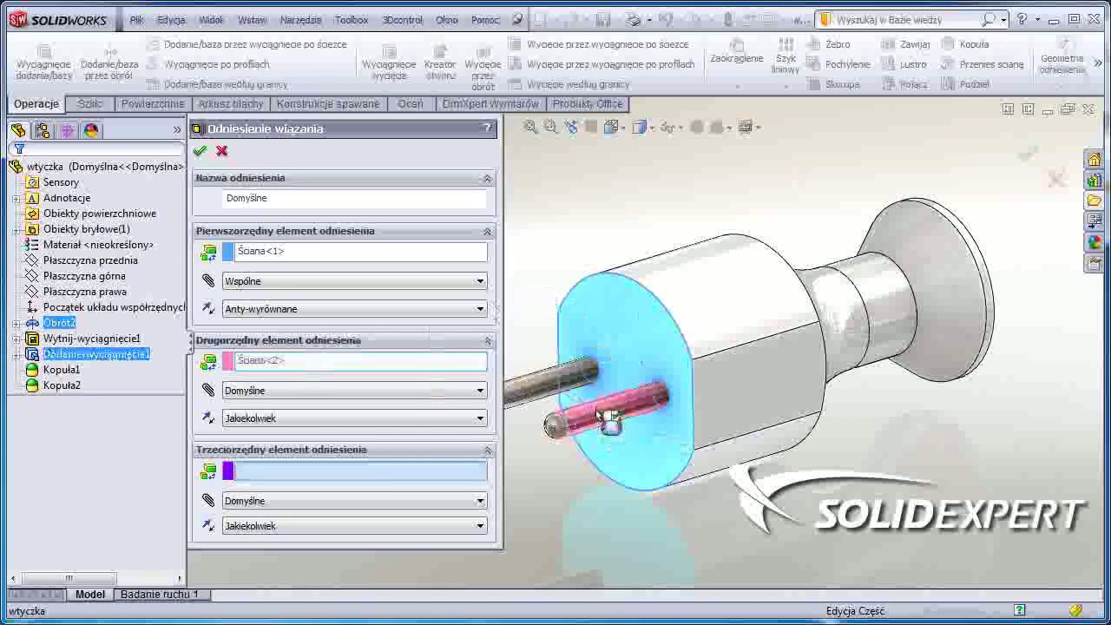
pyautogui.click(477, 390)
pyautogui.click(365, 430)
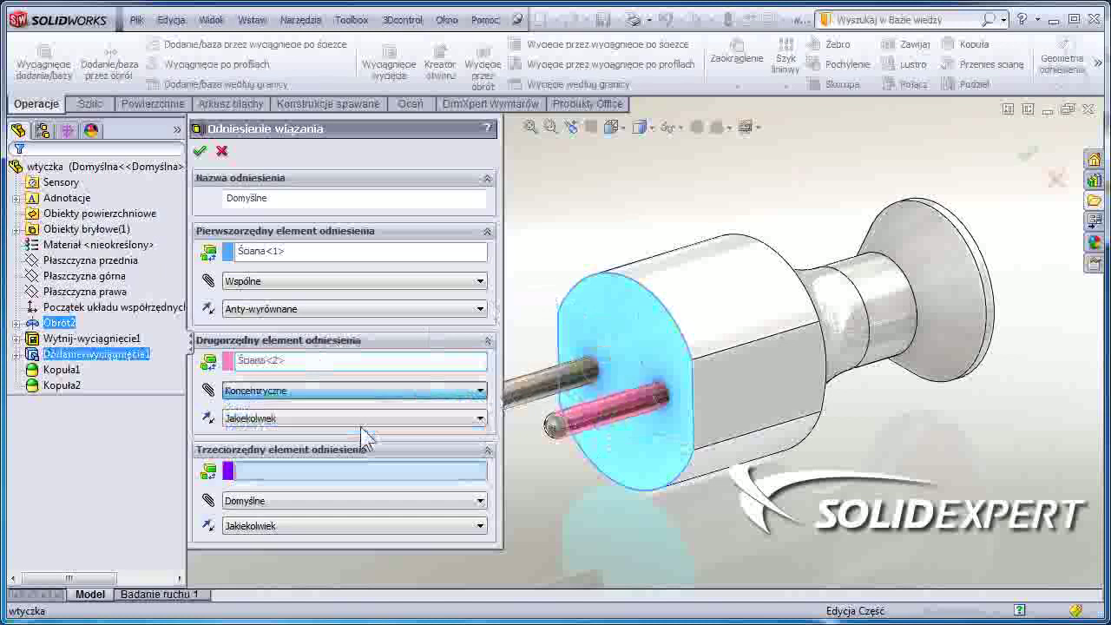
pyautogui.click(526, 392)
pyautogui.click(328, 500)
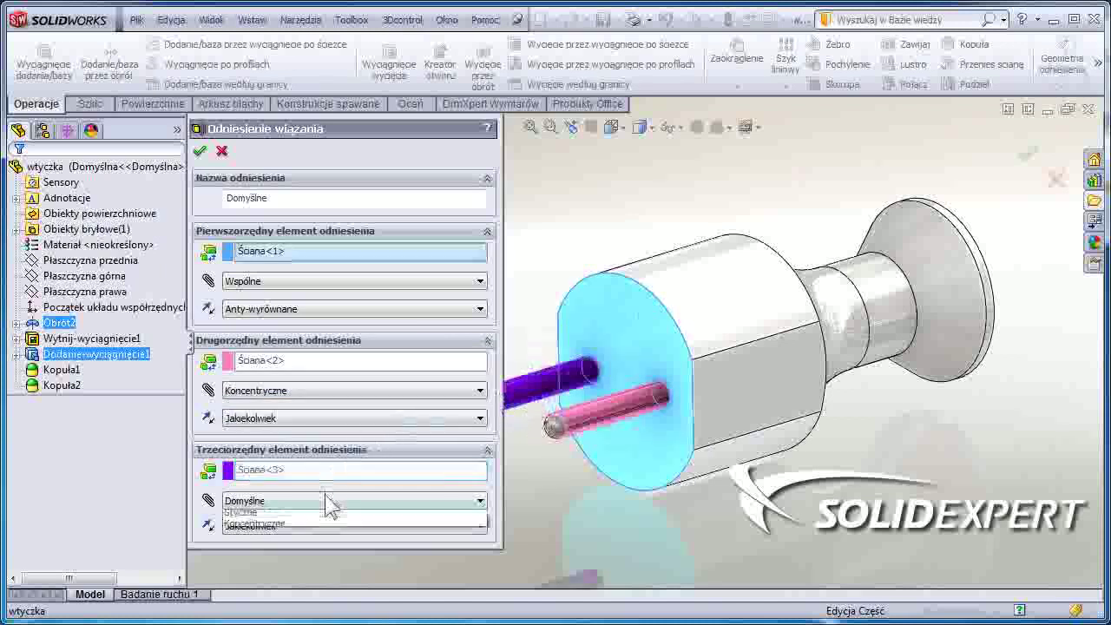
pyautogui.click(326, 540)
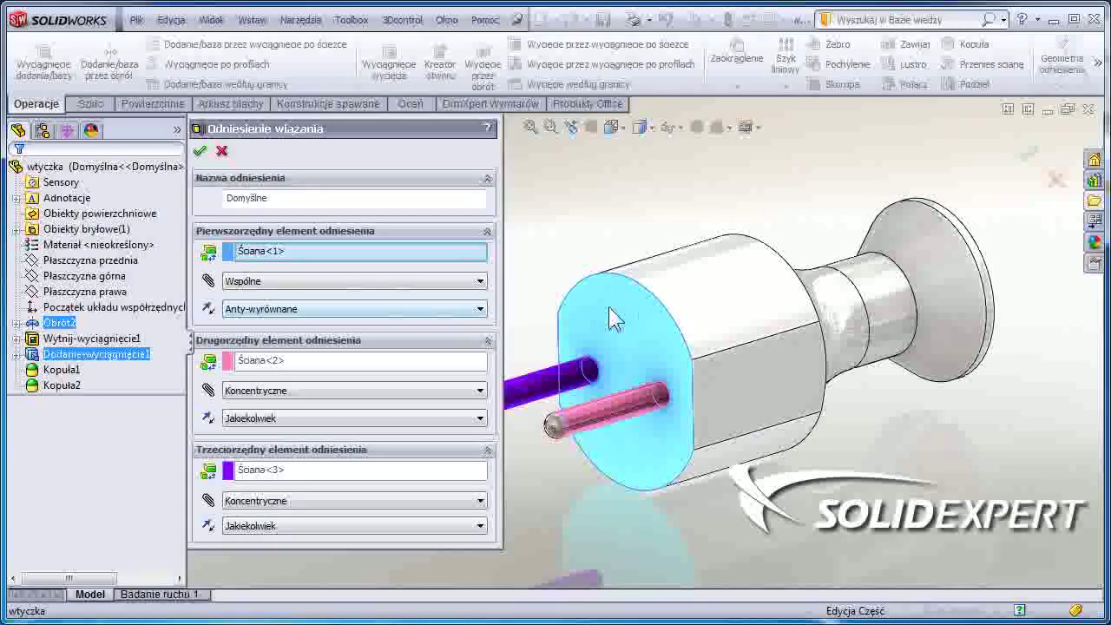
pyautogui.scroll(1, 610, 308)
pyautogui.scroll(-2, 611, 319)
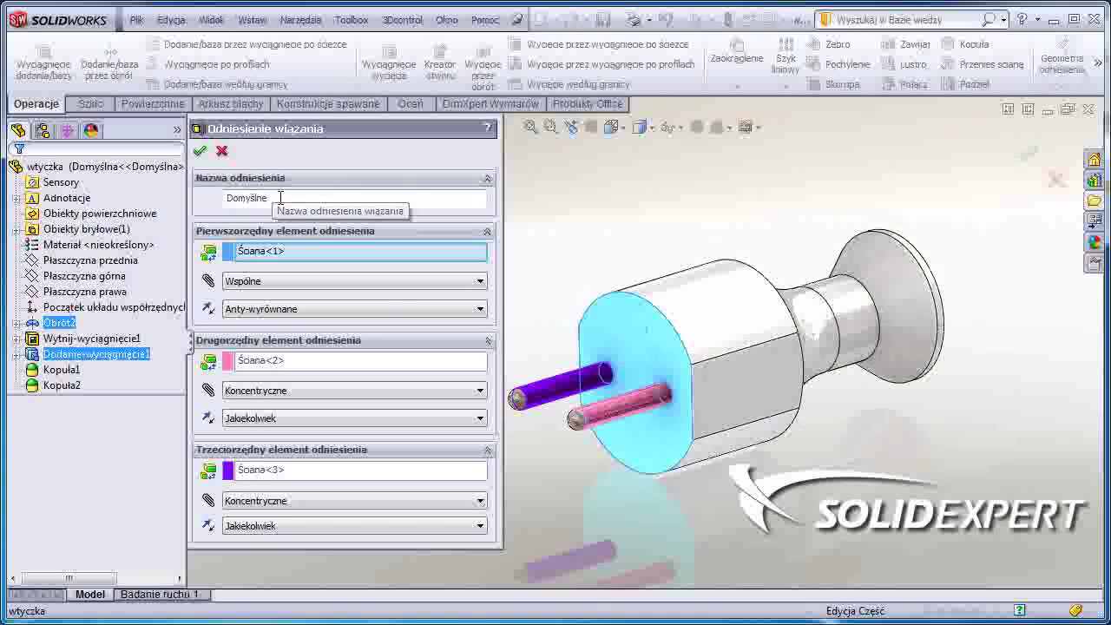
# Rename the plug's mate reference to 'włoż' and confirm it
pyautogui.moveTo(269, 198); pyautogui.dragTo(224, 198)
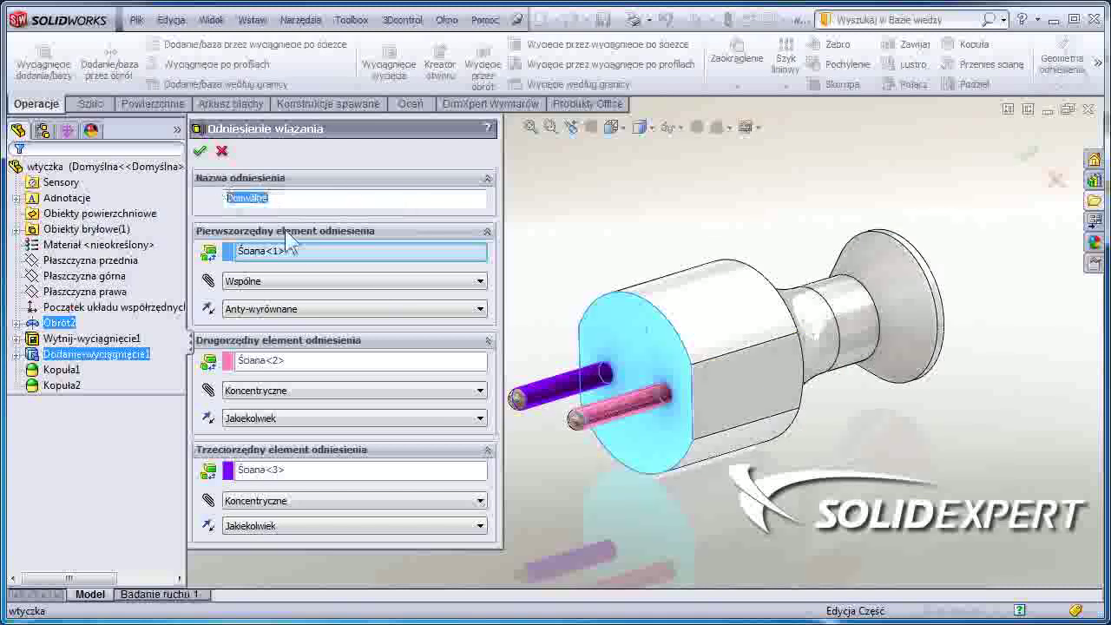
pyautogui.write('włoż')
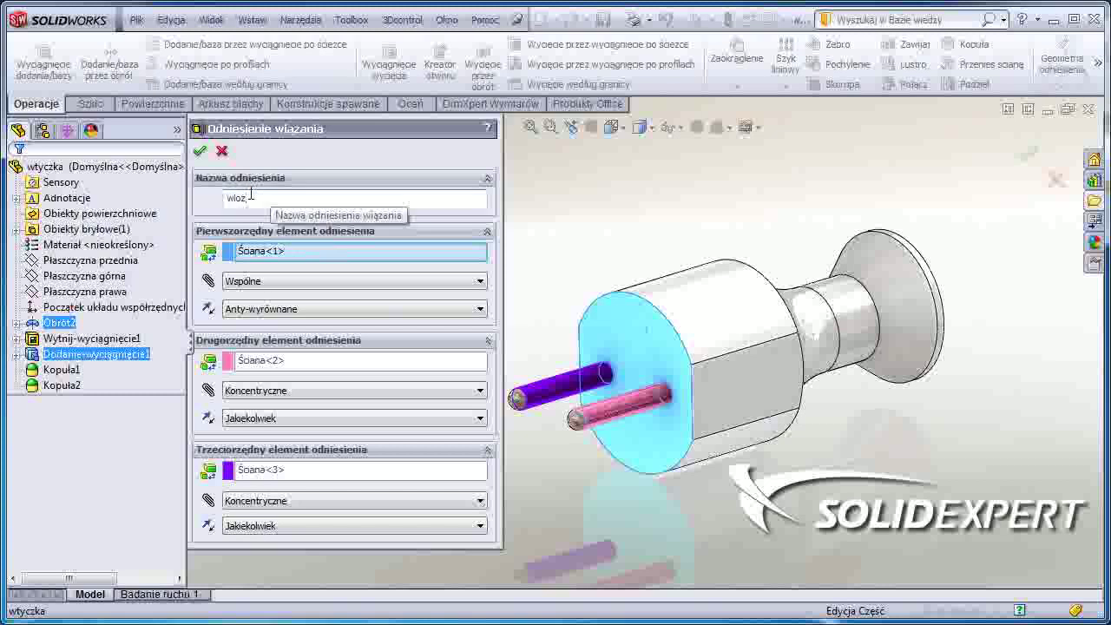
pyautogui.click(200, 153)
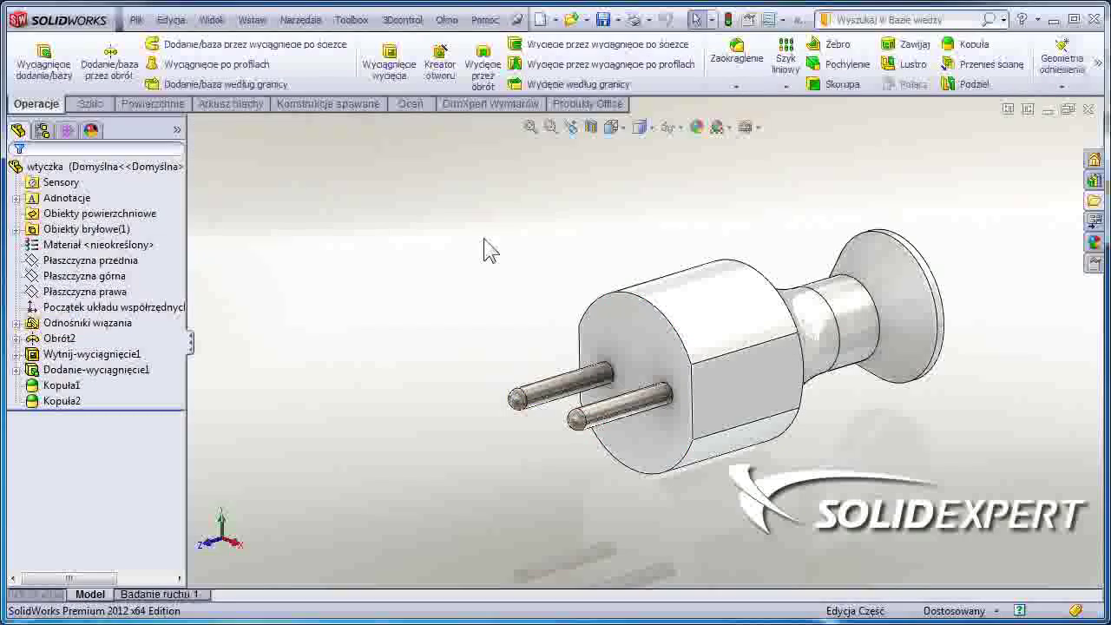
# In the gniazdko socket part, start a new mate reference named 'wloz'
pyautogui.hotkey('ctrl', 'Tab')
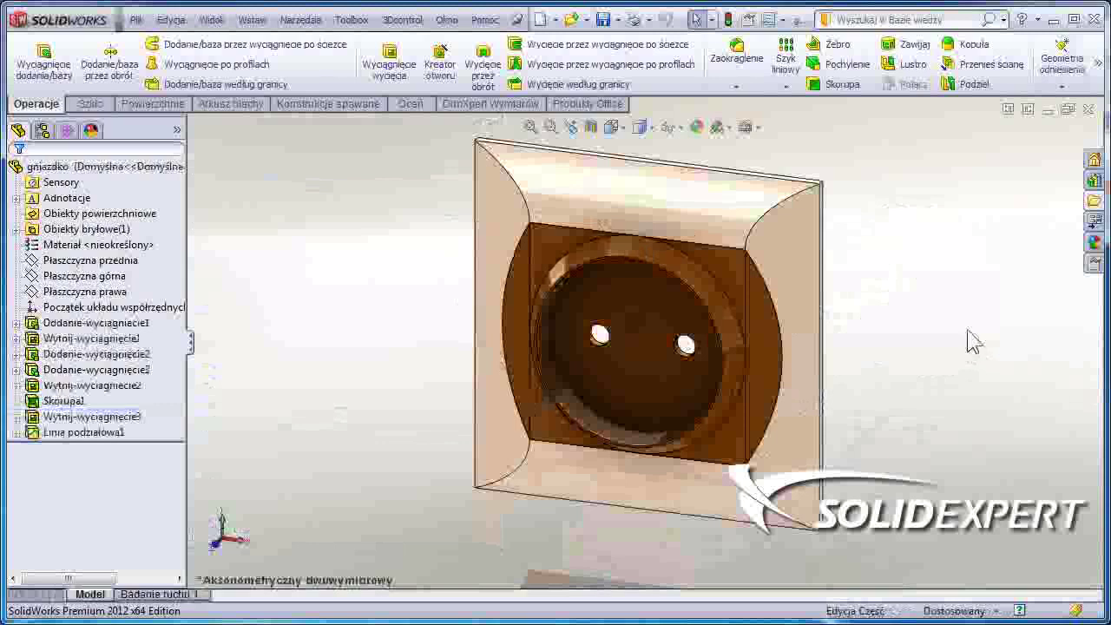
pyautogui.click(1057, 85)
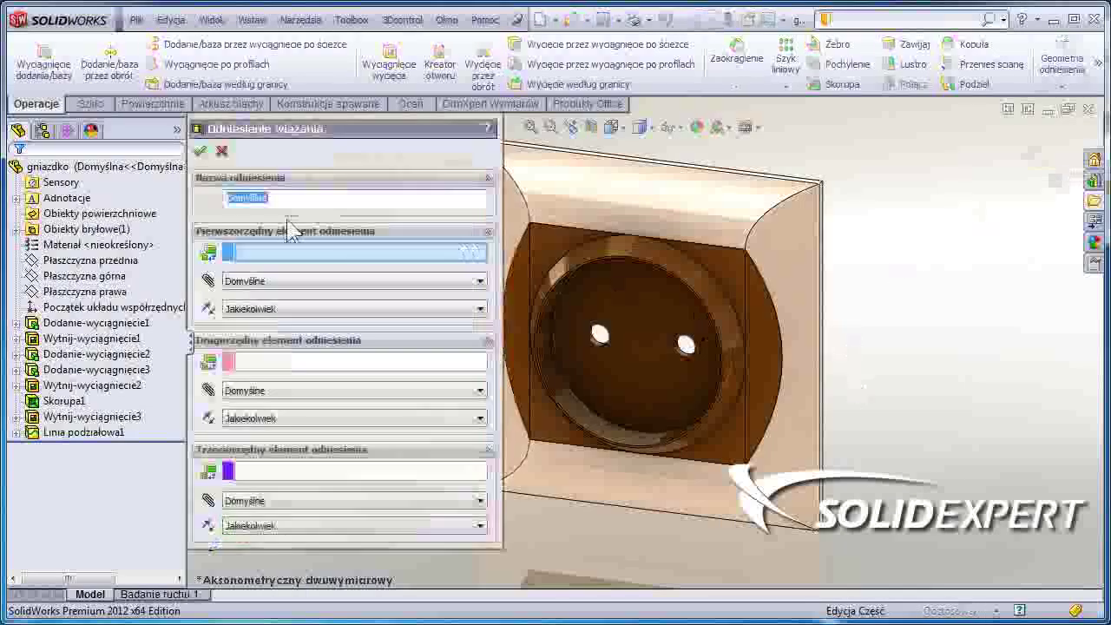
pyautogui.moveTo(288, 205); pyautogui.dragTo(238, 201)
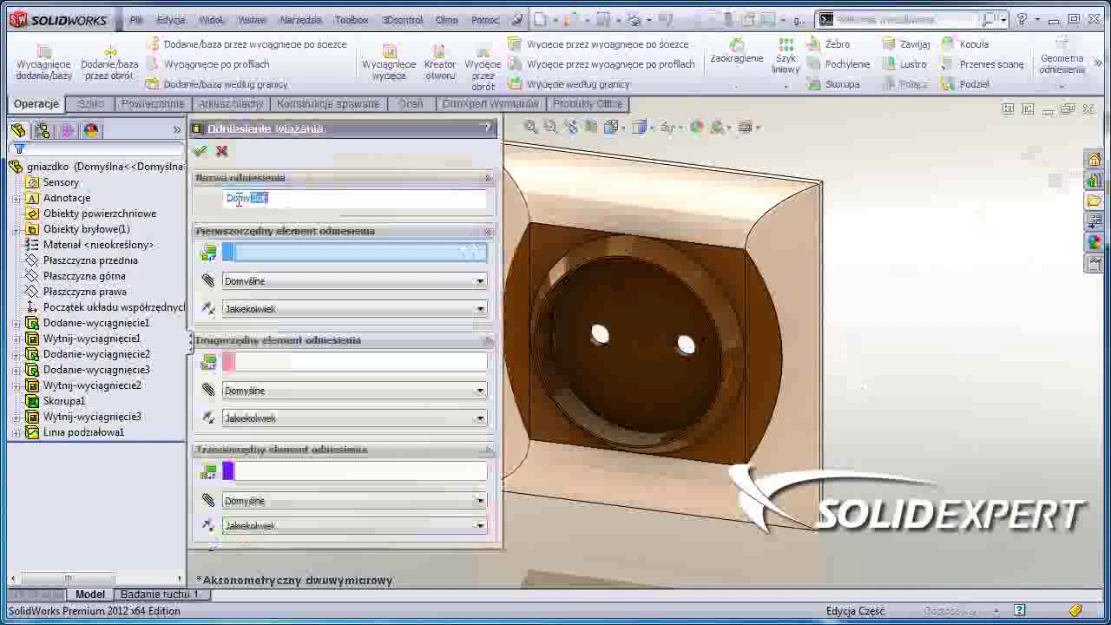
pyautogui.write('wloz')
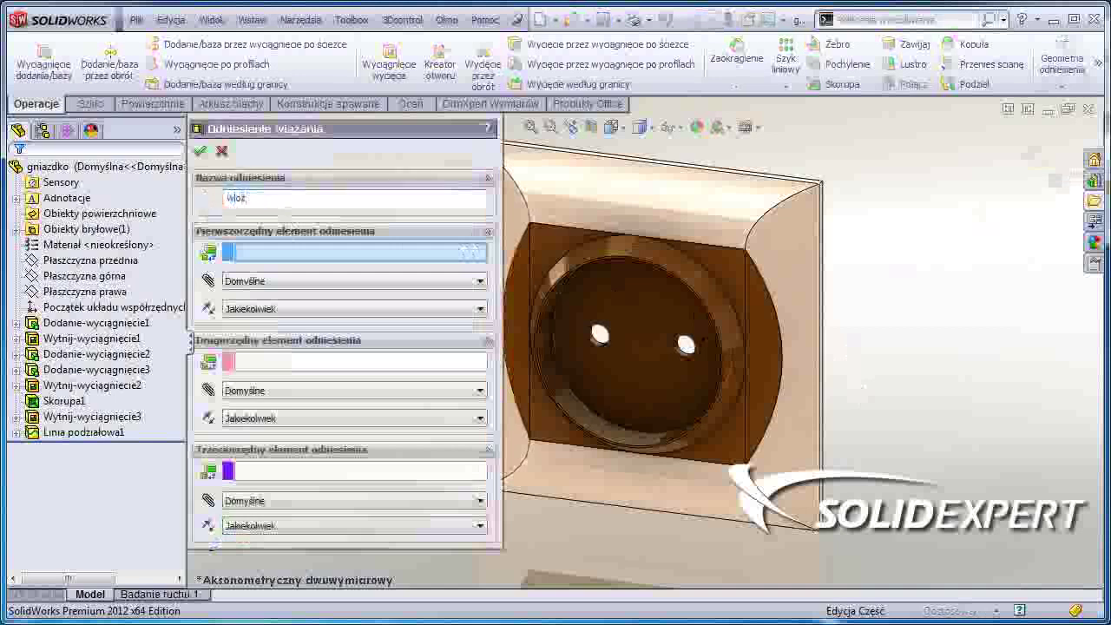
# Set the socket's recessed face as first reference, coincident and anti-aligned
pyautogui.click(602, 311)
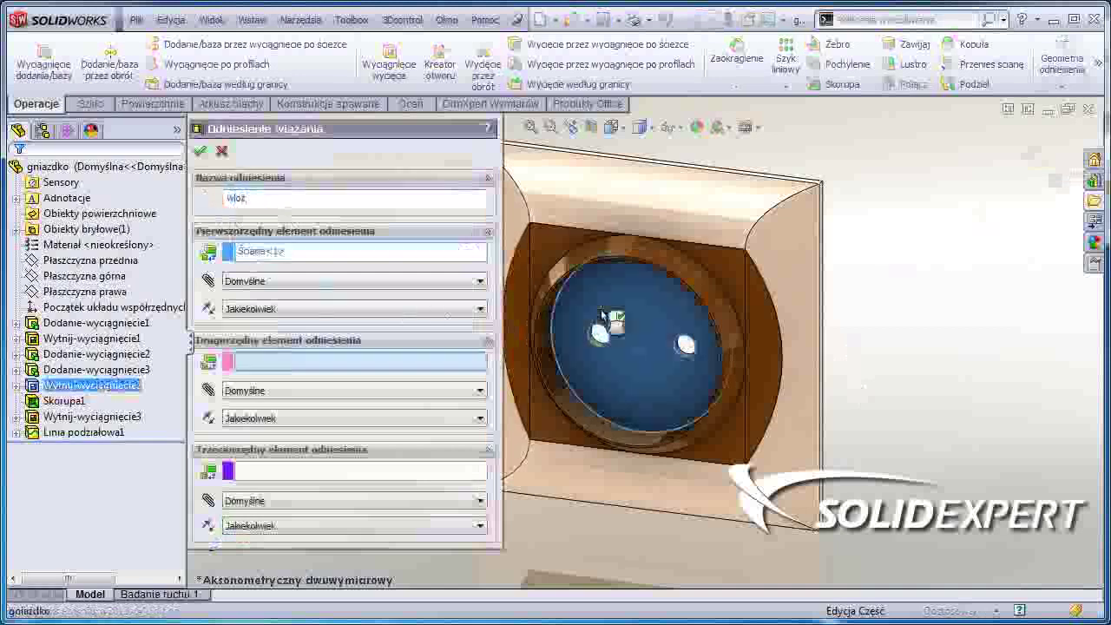
pyautogui.click(280, 286)
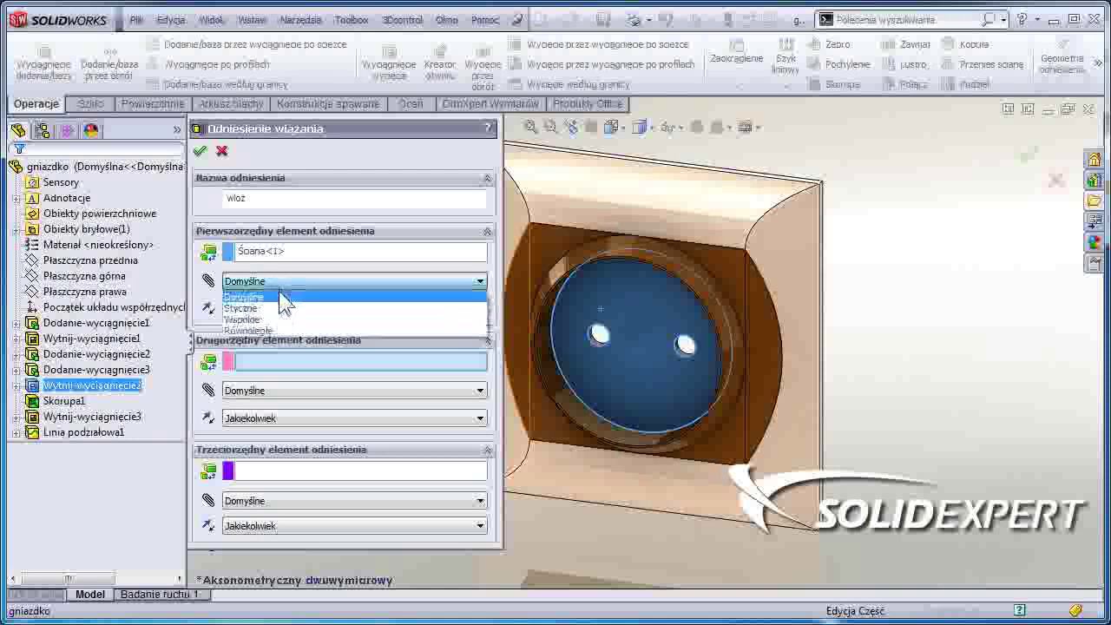
pyautogui.click(279, 320)
pyautogui.click(279, 311)
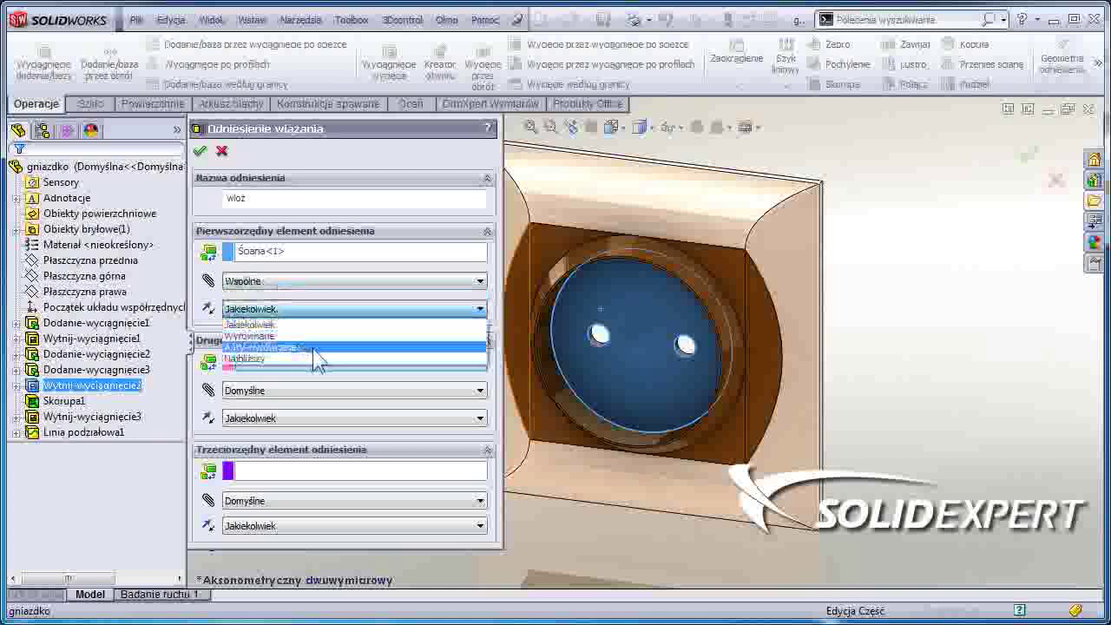
pyautogui.click(326, 348)
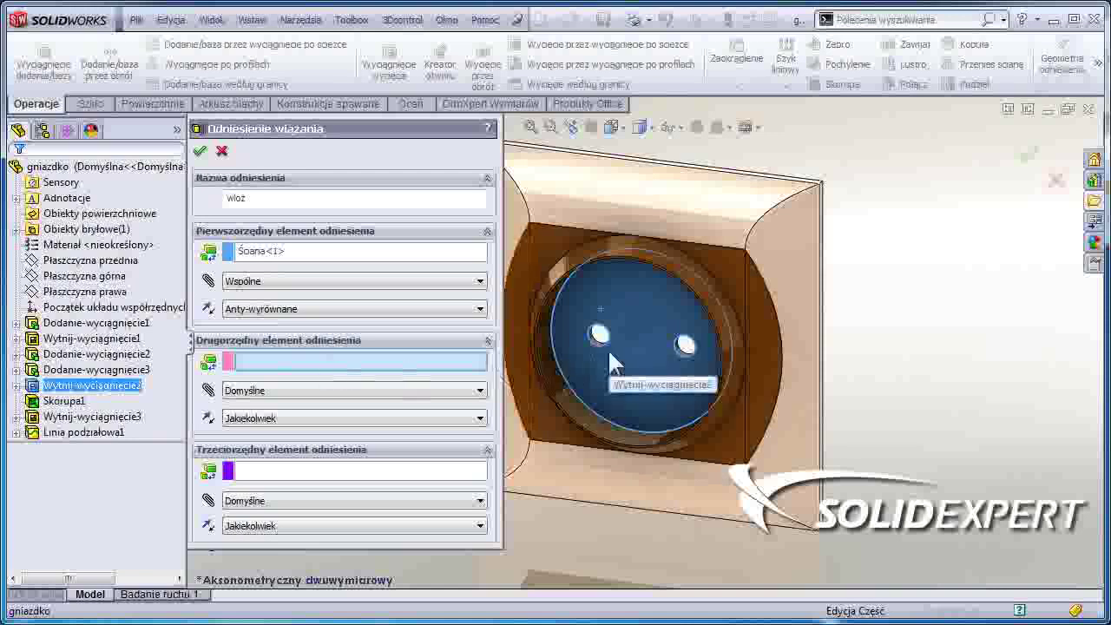
pyautogui.scroll(-3, 608, 348)
pyautogui.scroll(-3, 607, 348)
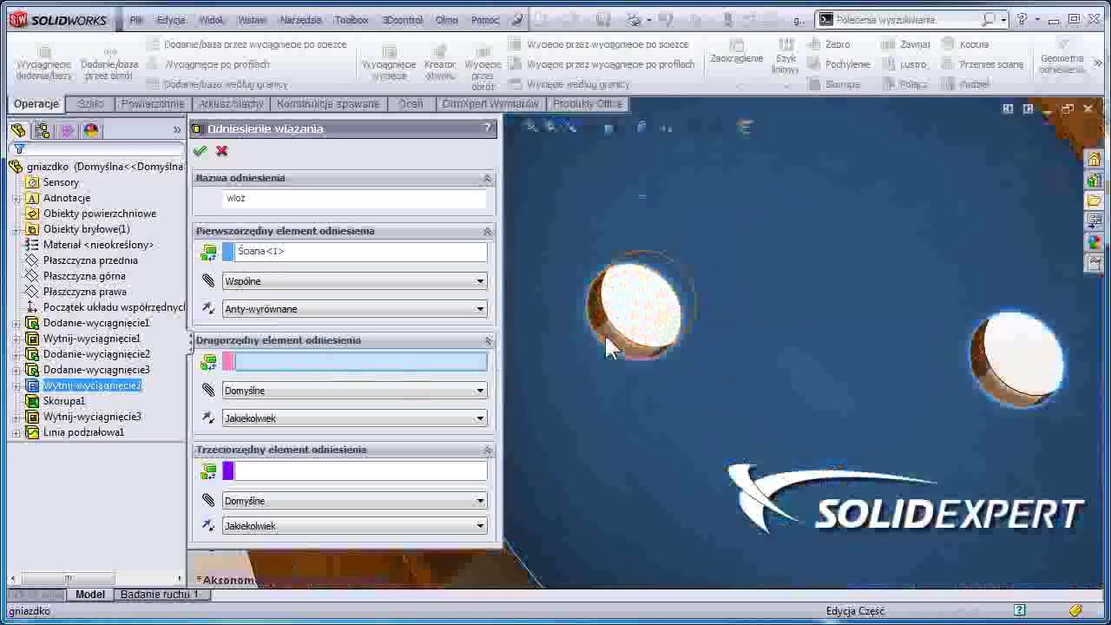
# Add the left pin hole as tangent and the right pin hole as concentric, then confirm
pyautogui.click(607, 348)
pyautogui.click(431, 392)
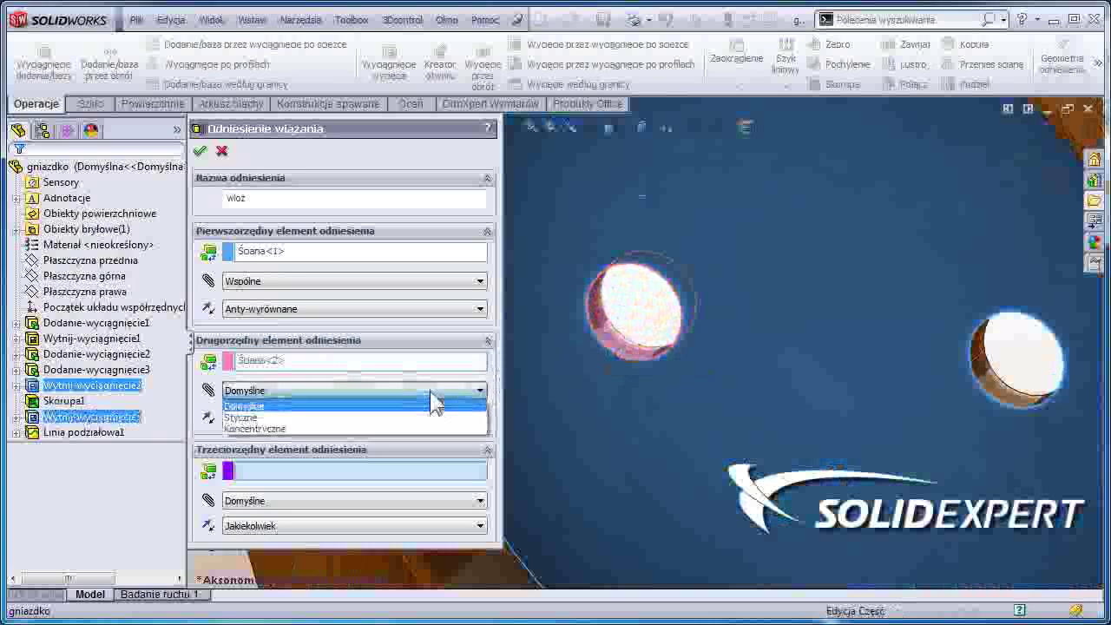
pyautogui.click(417, 420)
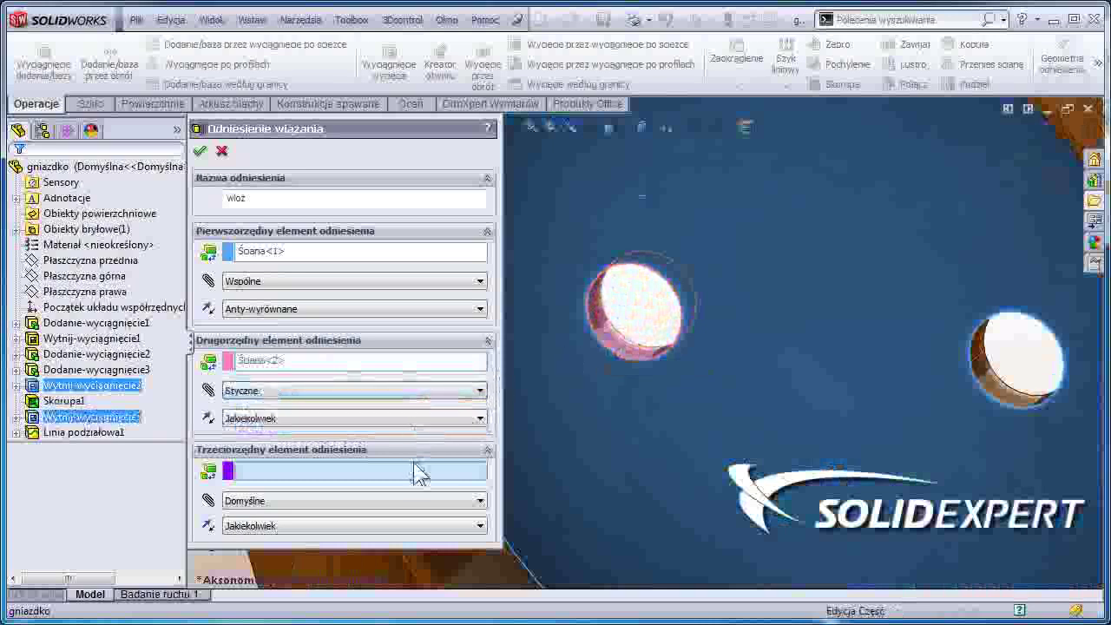
pyautogui.scroll(-3, 850, 417)
pyautogui.scroll(2, 834, 367)
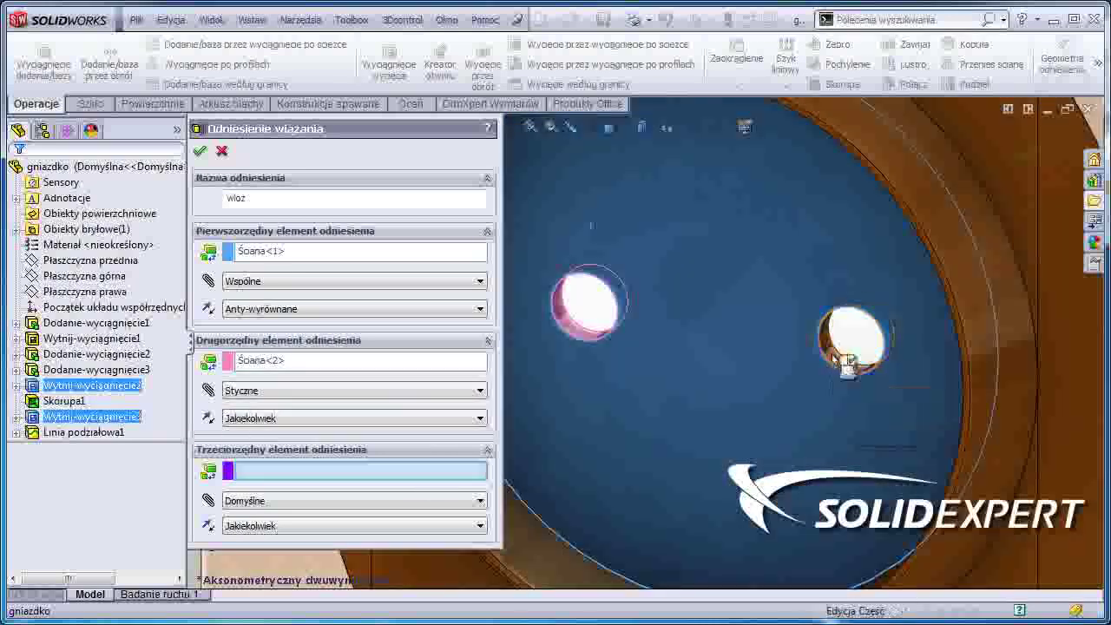
pyautogui.click(846, 363)
pyautogui.click(396, 503)
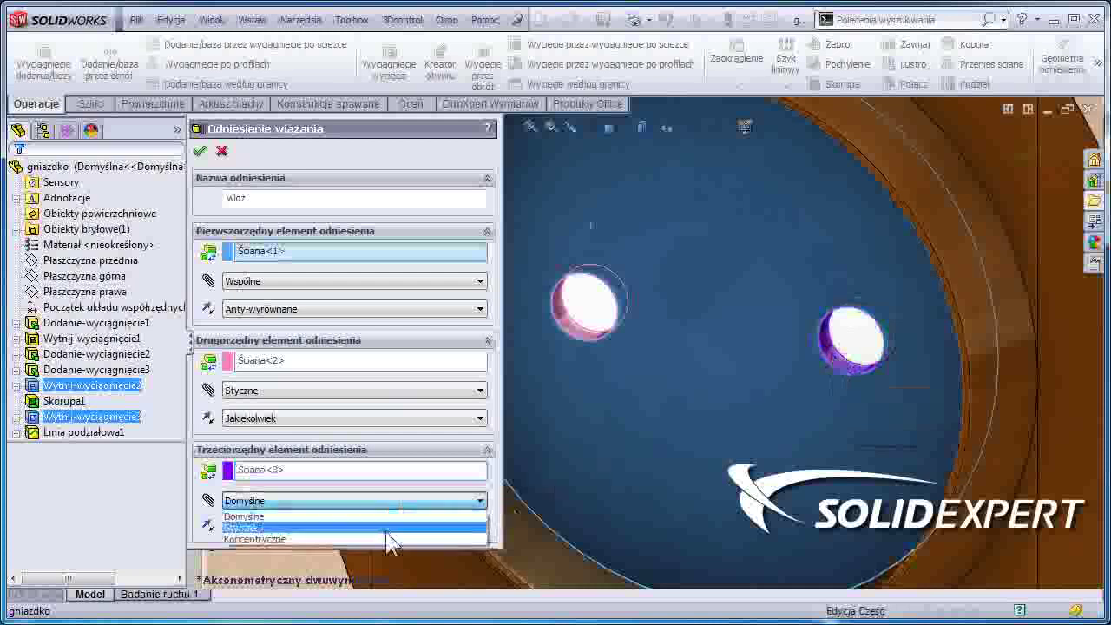
pyautogui.click(388, 539)
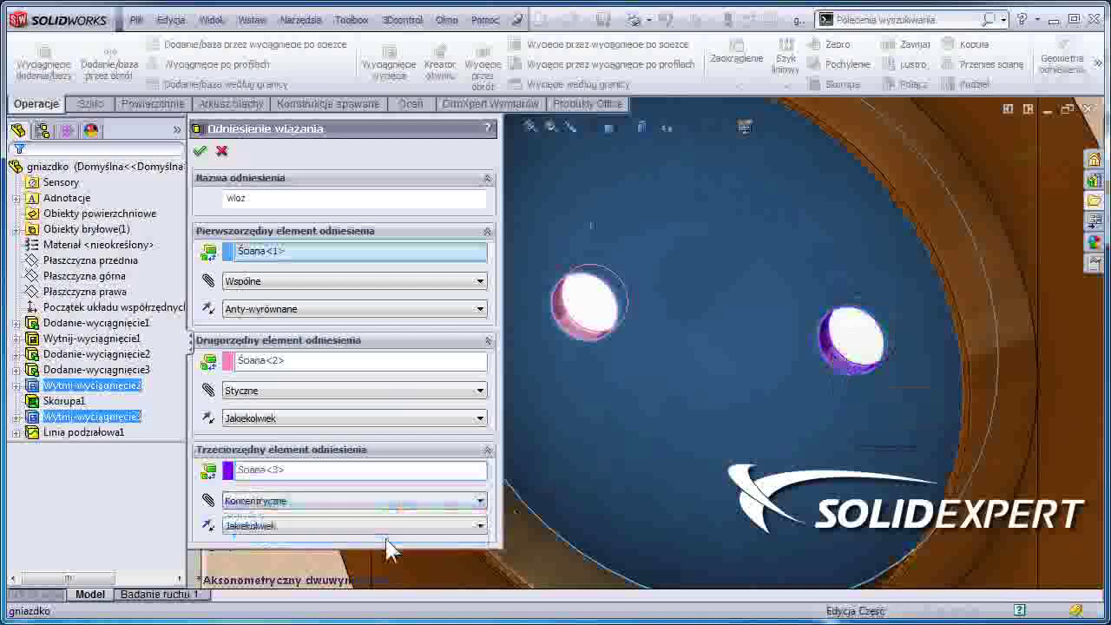
pyautogui.click(199, 152)
pyautogui.scroll(2, 599, 330)
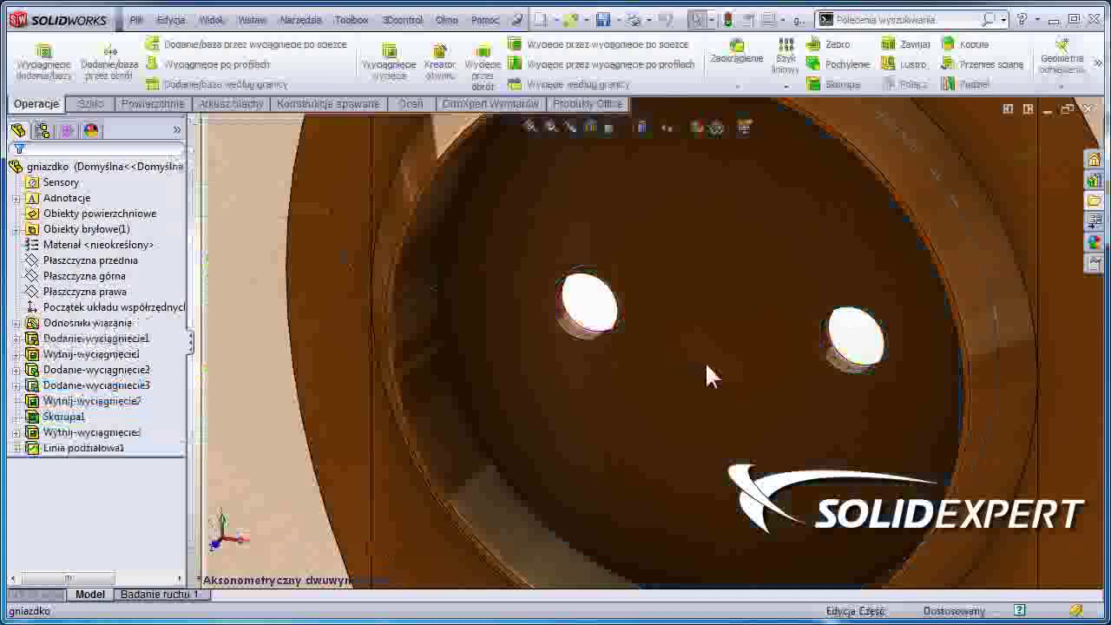
# Expand the socket's Mate References to check the new wloz<1> entry
pyautogui.scroll(2, 708, 374)
pyautogui.keyDown('ctrl'); pyautogui.moveTo(860, 310); pyautogui.dragTo(805, 318, button='middle'); pyautogui.keyUp('ctrl')
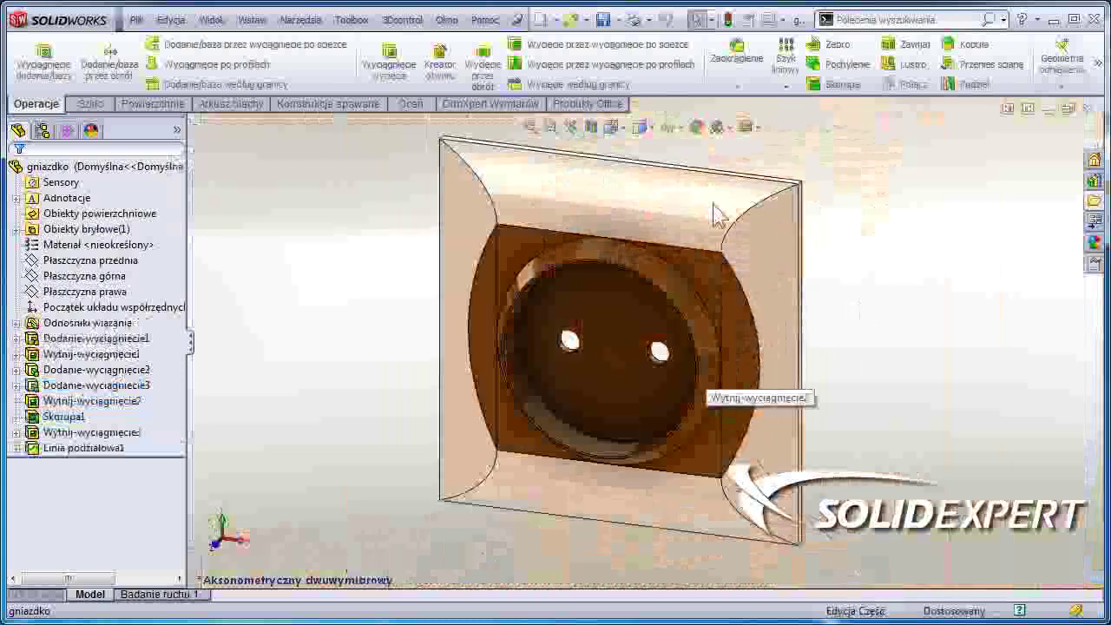
pyautogui.click(17, 323)
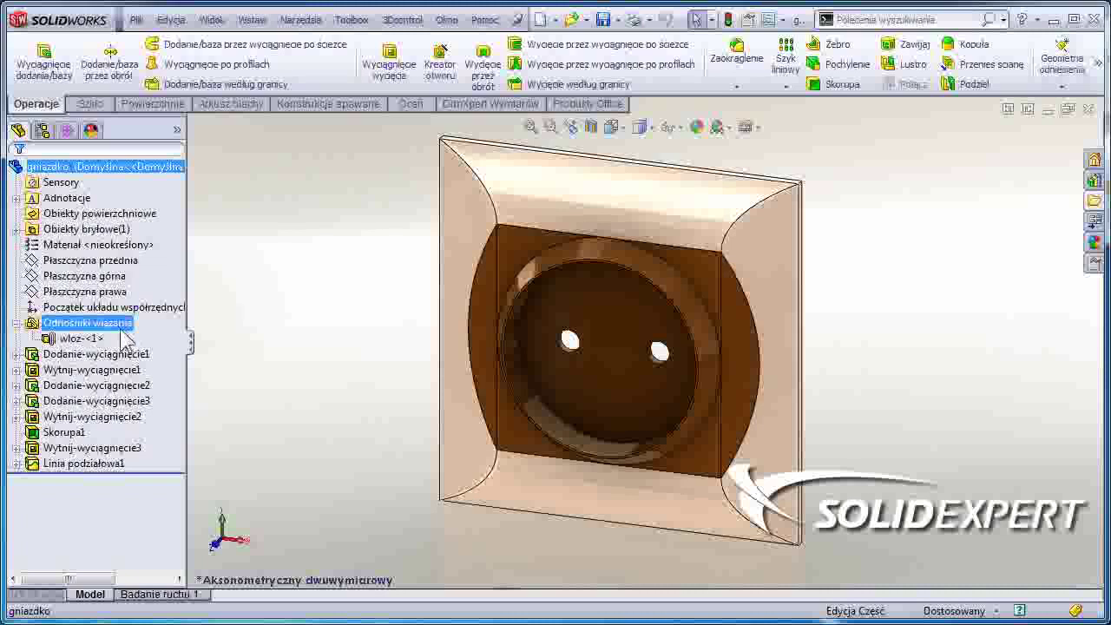
pyautogui.click(94, 339)
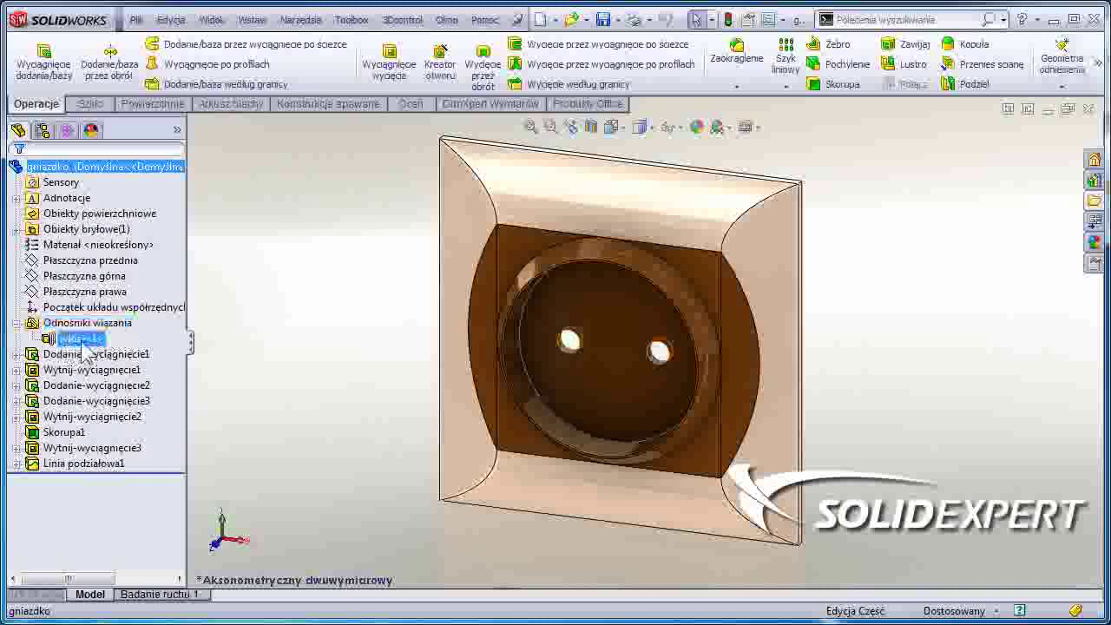
pyautogui.press('Escape')
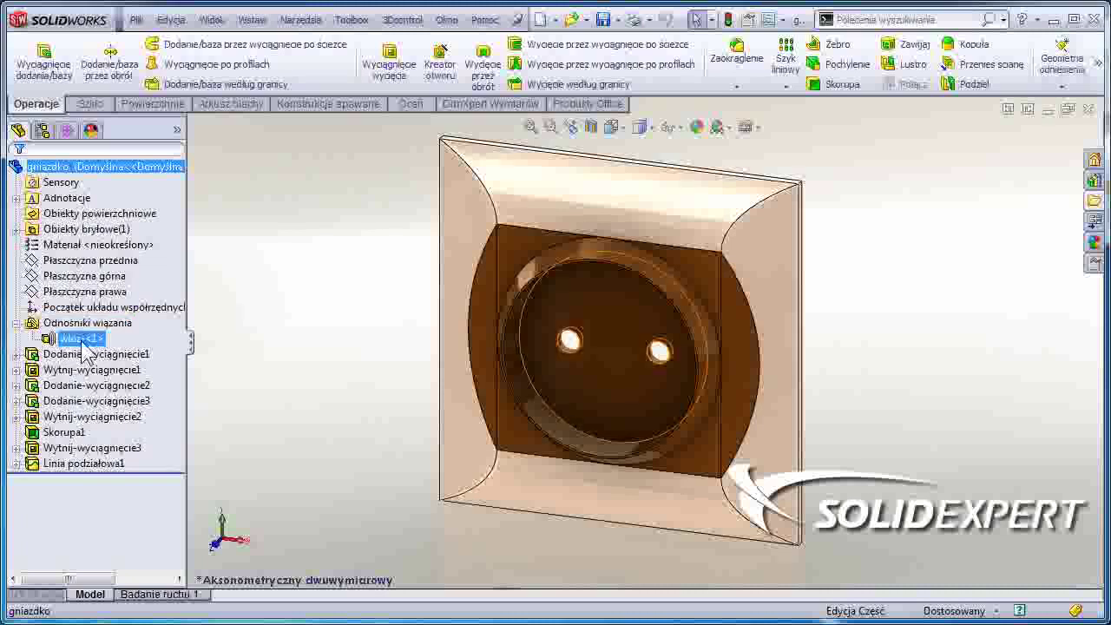
pyautogui.click(1076, 69)
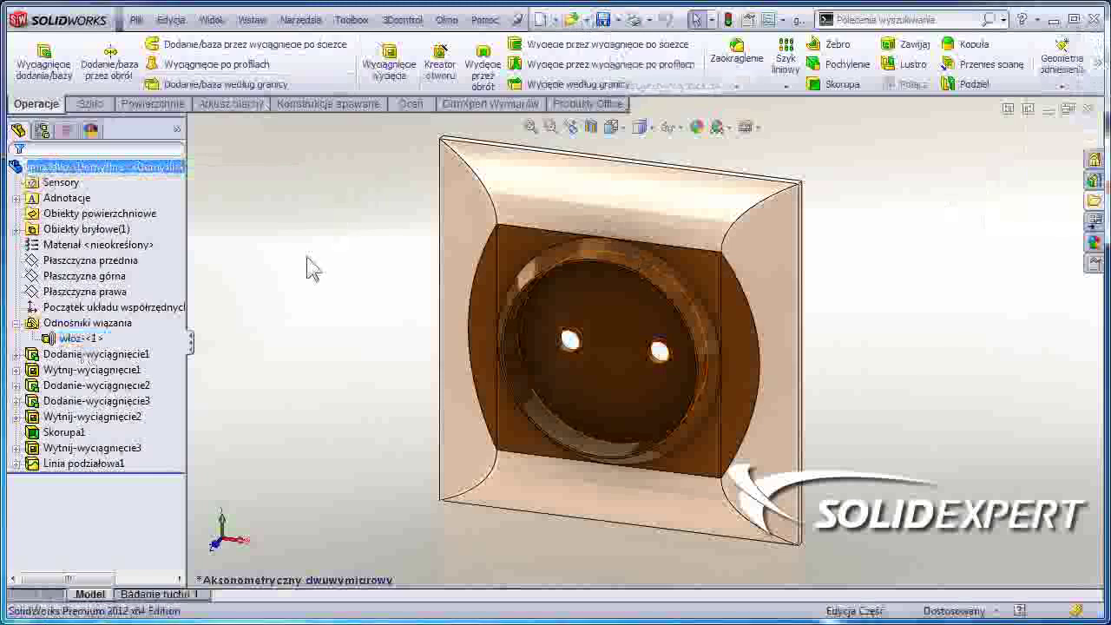
pyautogui.hotkey('ctrl', 'Tab')
# Switch to the układ assembly and delete the loose wtyczka<2> plug component
pyautogui.click(703, 343)
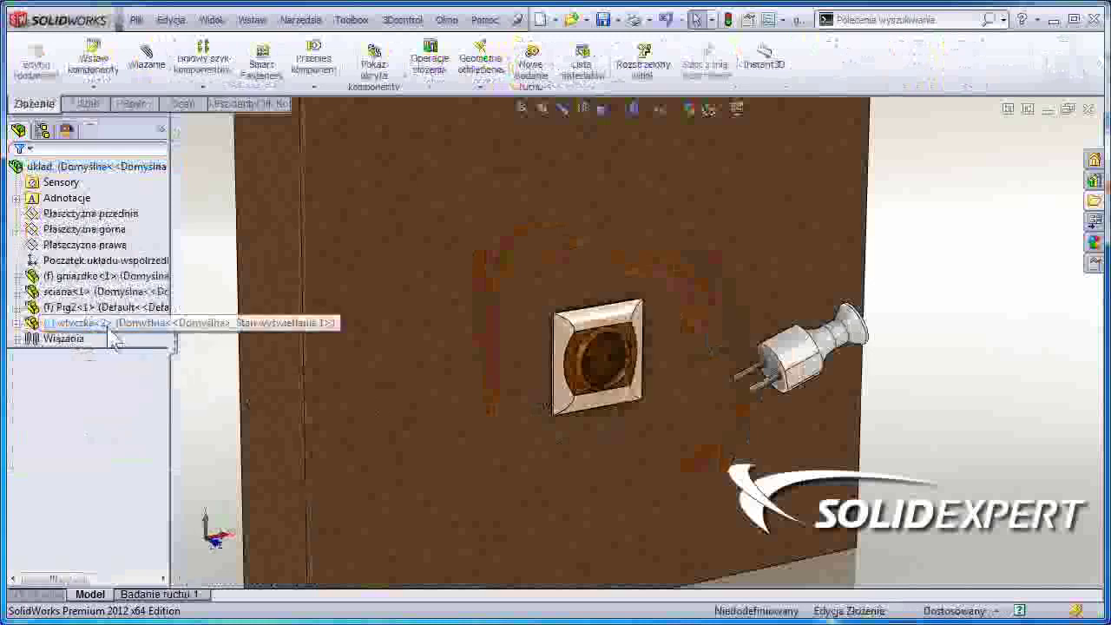
pyautogui.click(110, 328)
pyautogui.press('Delete')
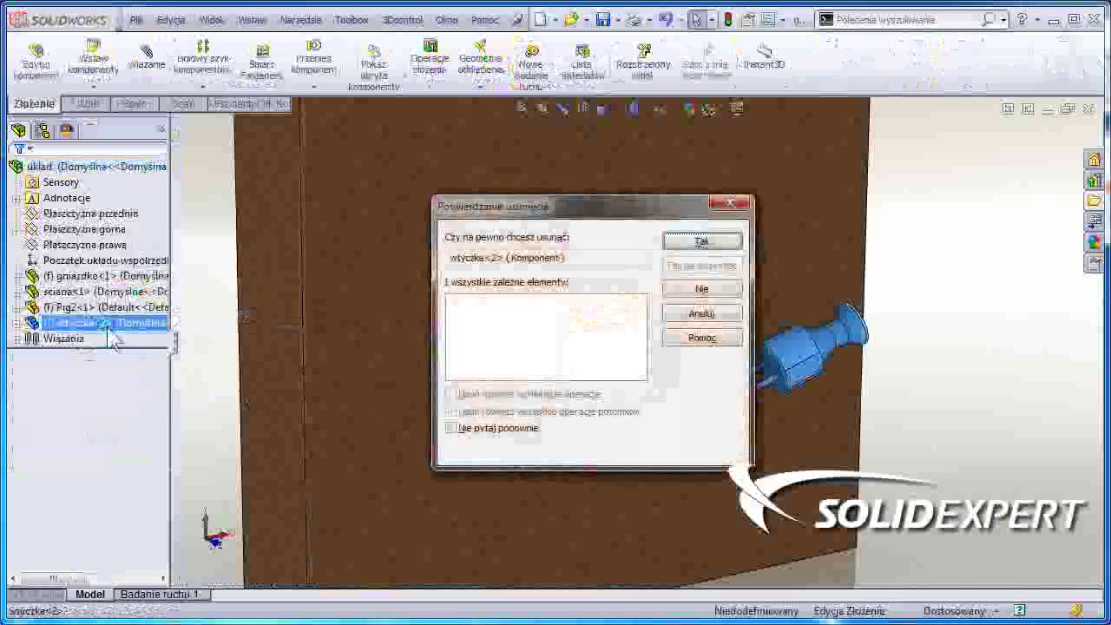
pyautogui.press('Return')
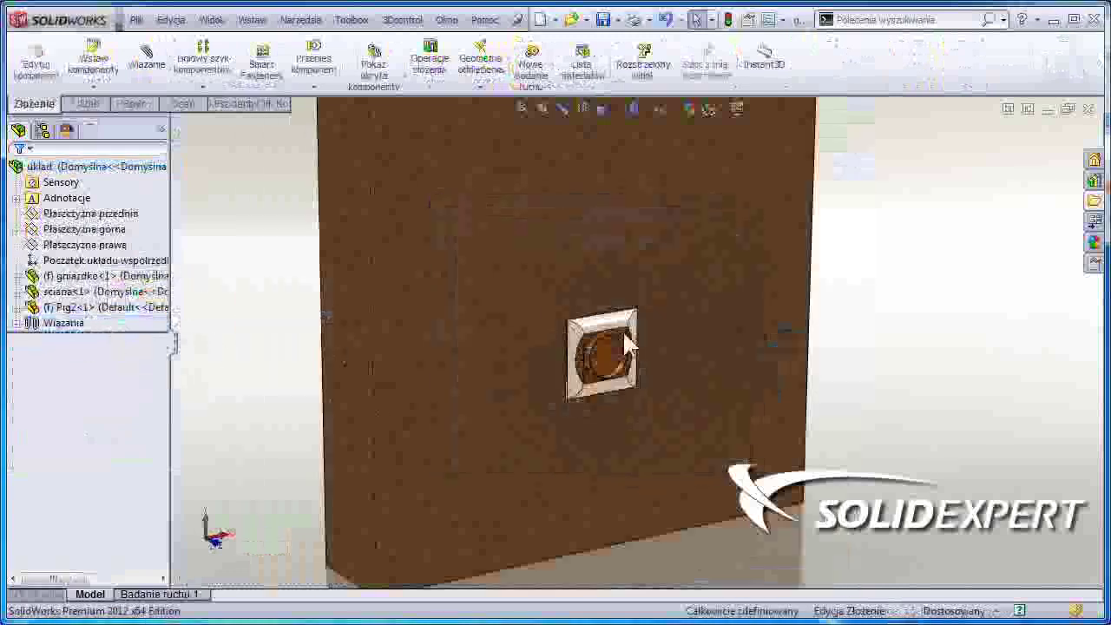
pyautogui.moveTo(608, 347); pyautogui.dragTo(732, 359, button='middle')
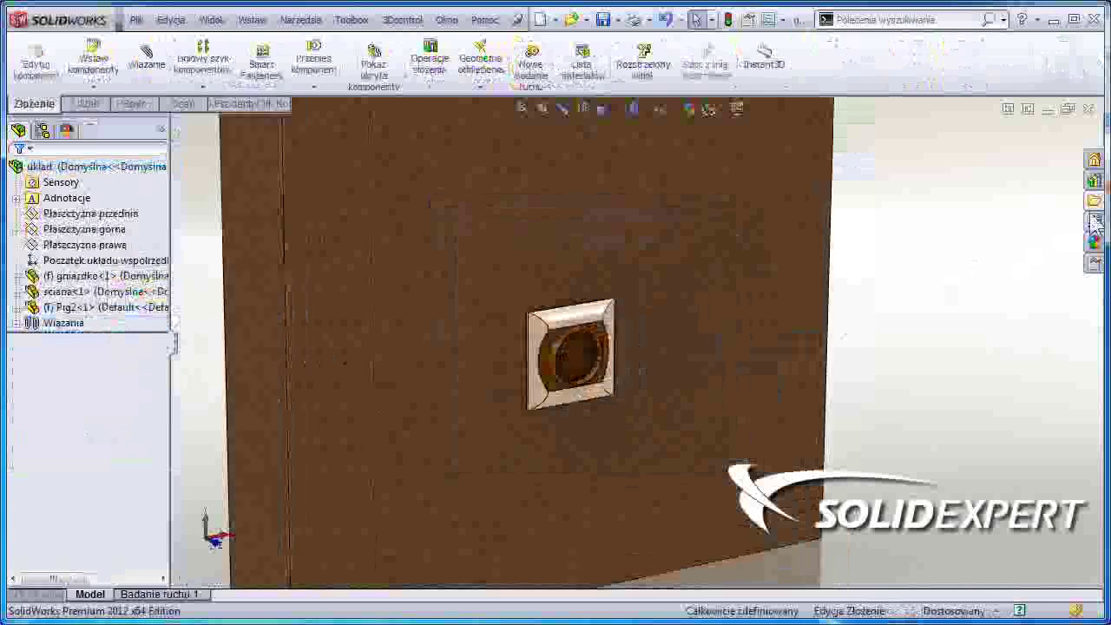
pyautogui.click(1094, 200)
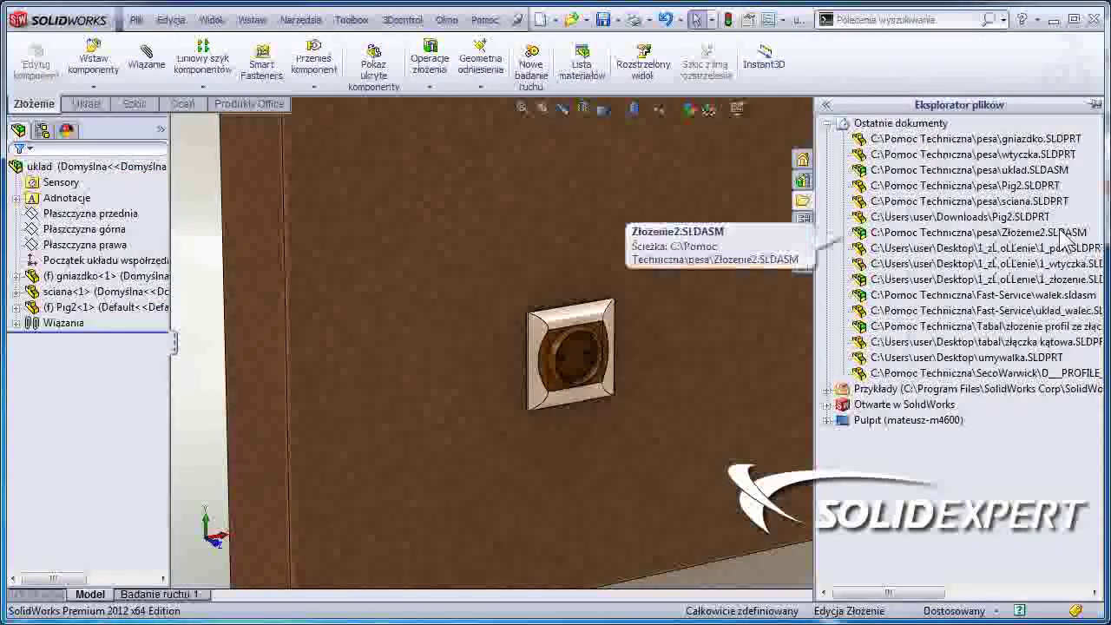
pyautogui.scroll(3, 706, 429)
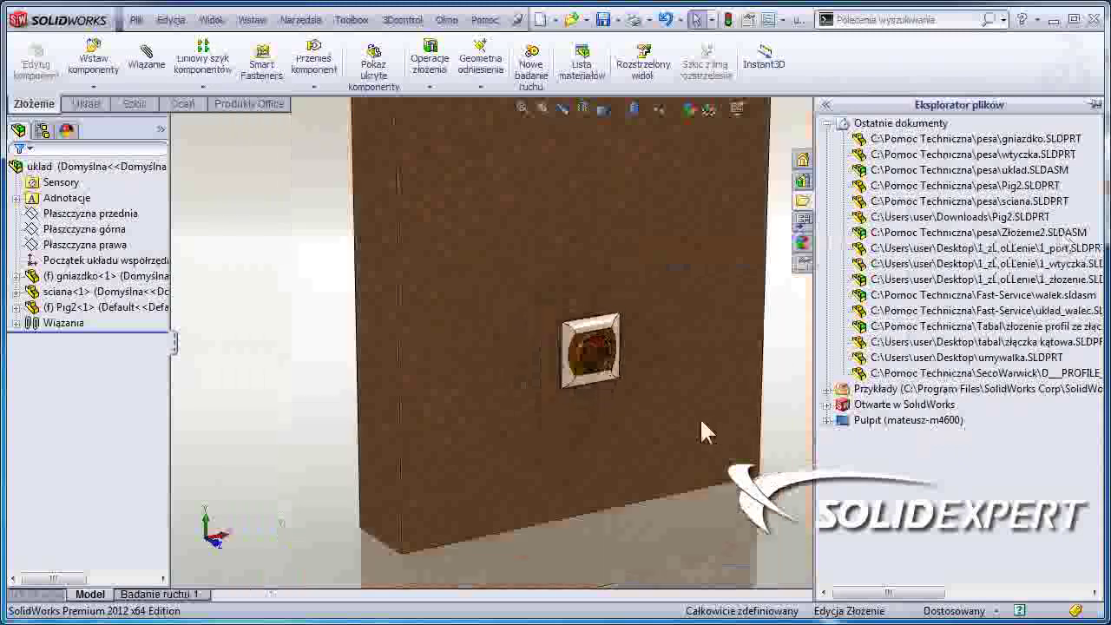
pyautogui.scroll(-3, 720, 409)
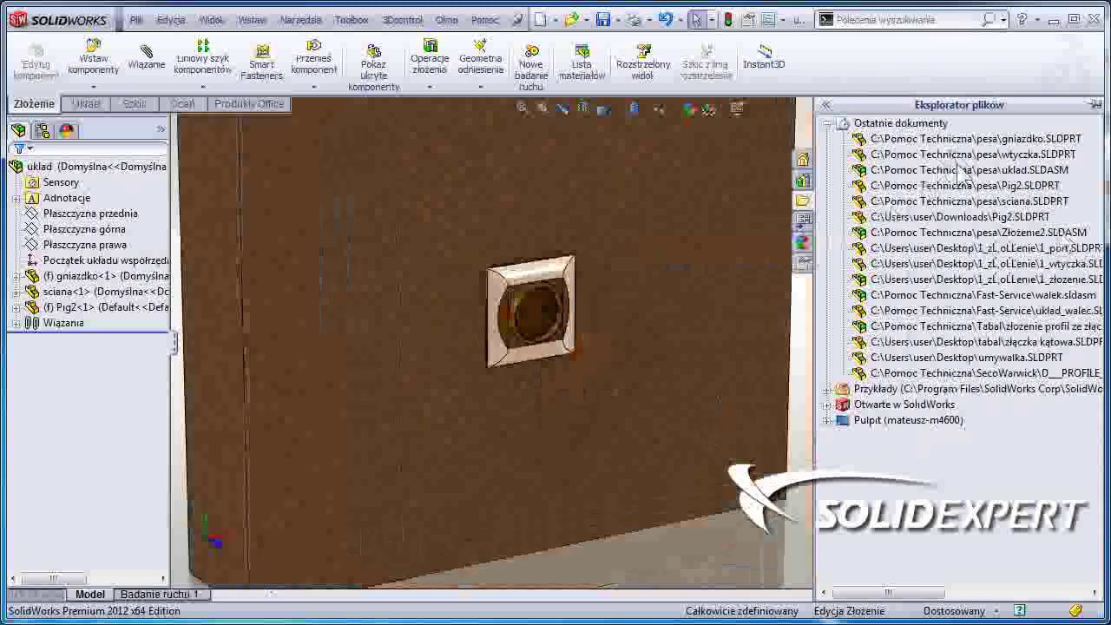
pyautogui.moveTo(972, 154)
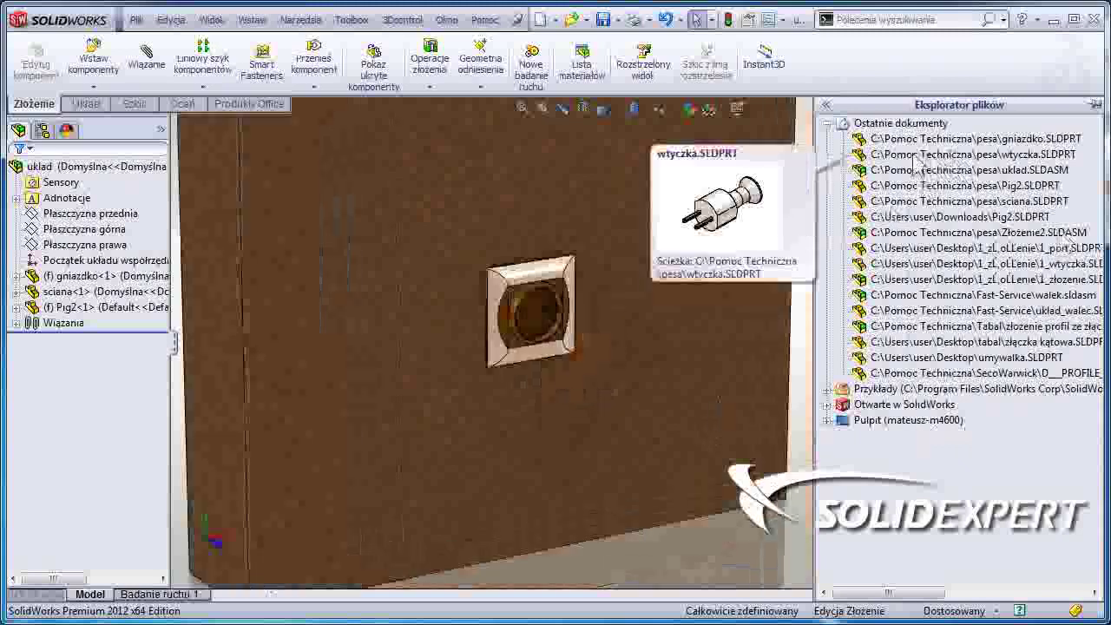
pyautogui.moveTo(872, 157)
pyautogui.mouseDown()
pyautogui.moveTo(823, 195)
pyautogui.moveTo(576, 324)
pyautogui.moveTo(540, 326)
pyautogui.mouseUp()
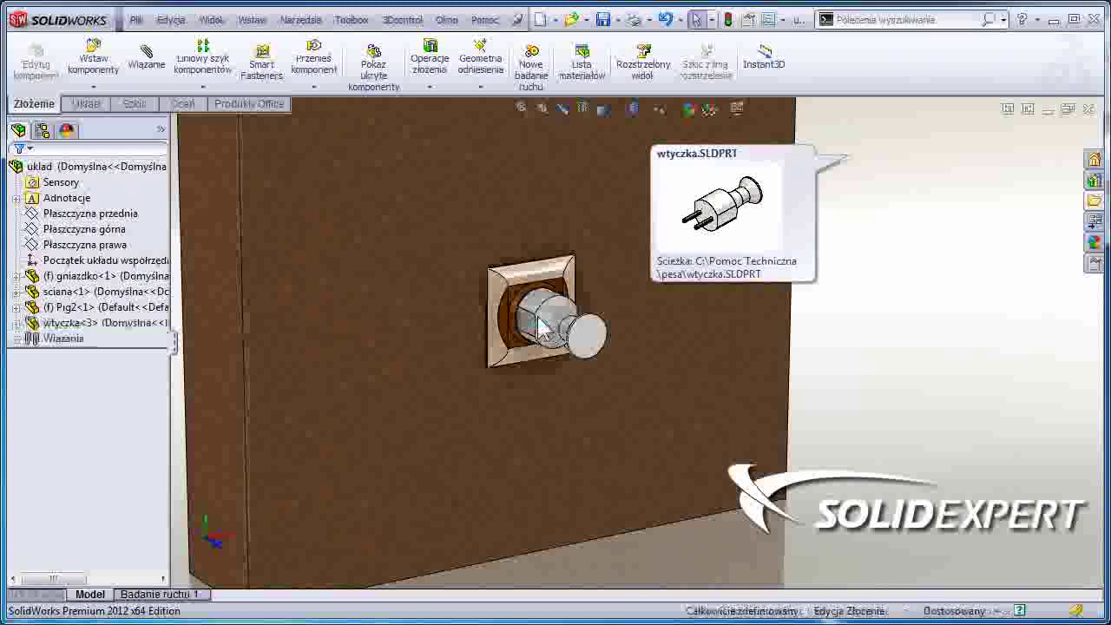
pyautogui.scroll(-3, 565, 330)
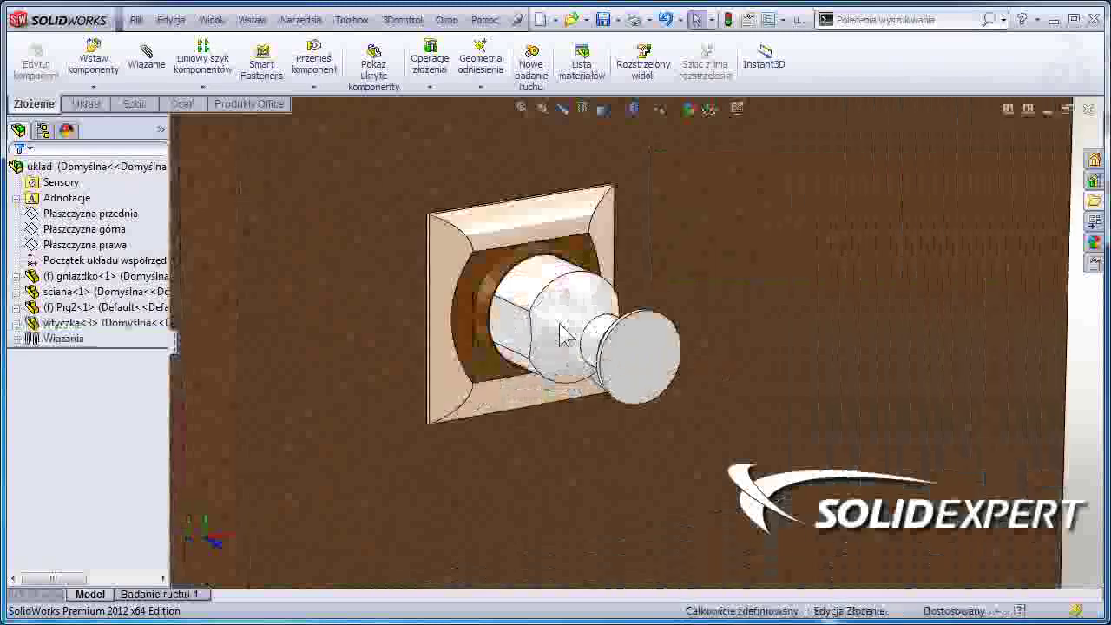
pyautogui.hotkey('ctrl', '1')
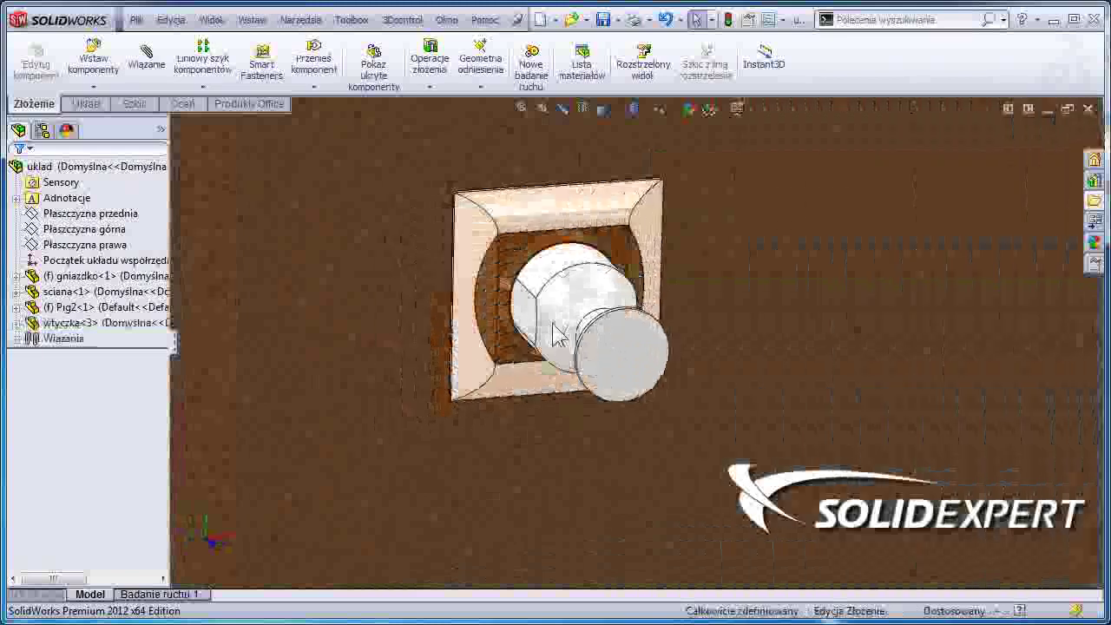
pyautogui.click(122, 327)
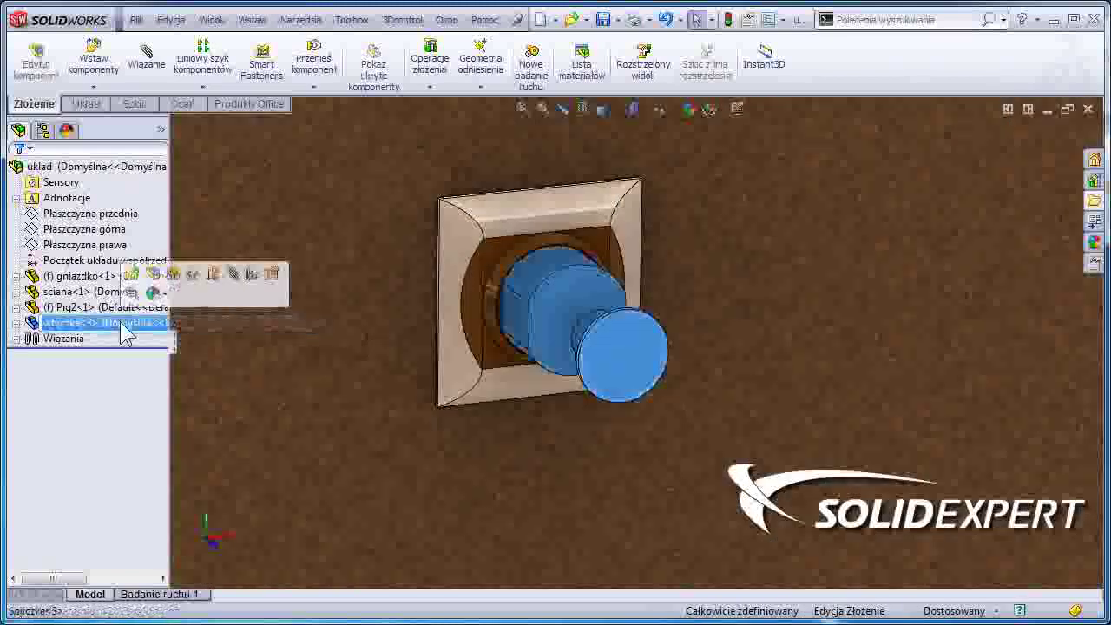
pyautogui.press('Delete')
pyautogui.press('Return')
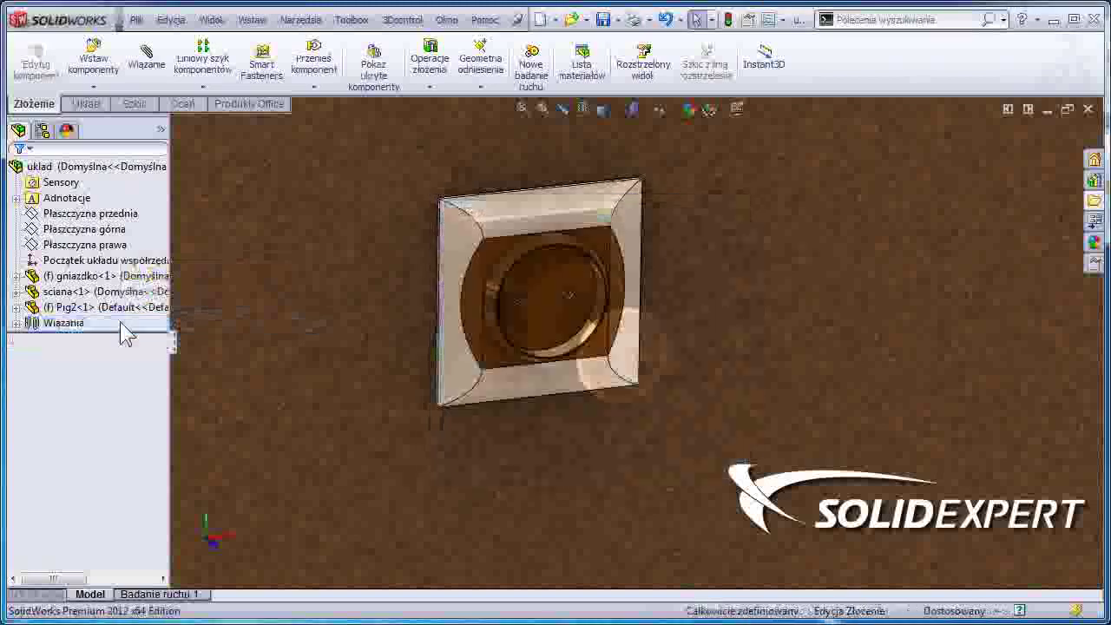
# Drag wtyczka.SLDPRT from recent documents onto the wall socket so it snaps in
pyautogui.click(1094, 201)
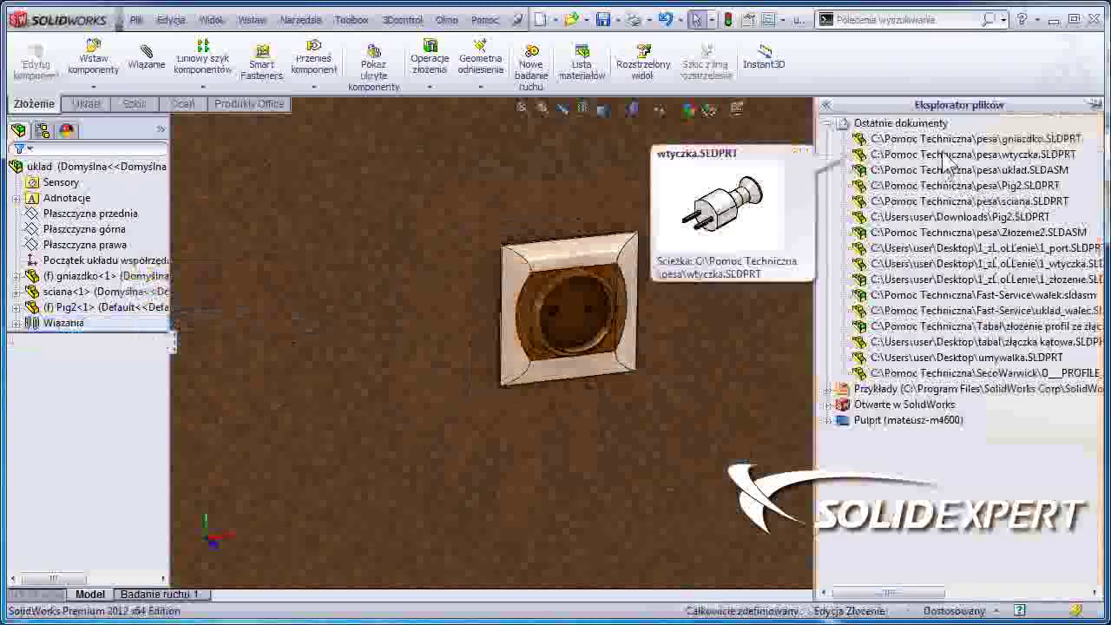
pyautogui.moveTo(946, 161)
pyautogui.mouseDown()
pyautogui.moveTo(685, 217)
pyautogui.moveTo(575, 303)
pyautogui.mouseUp()
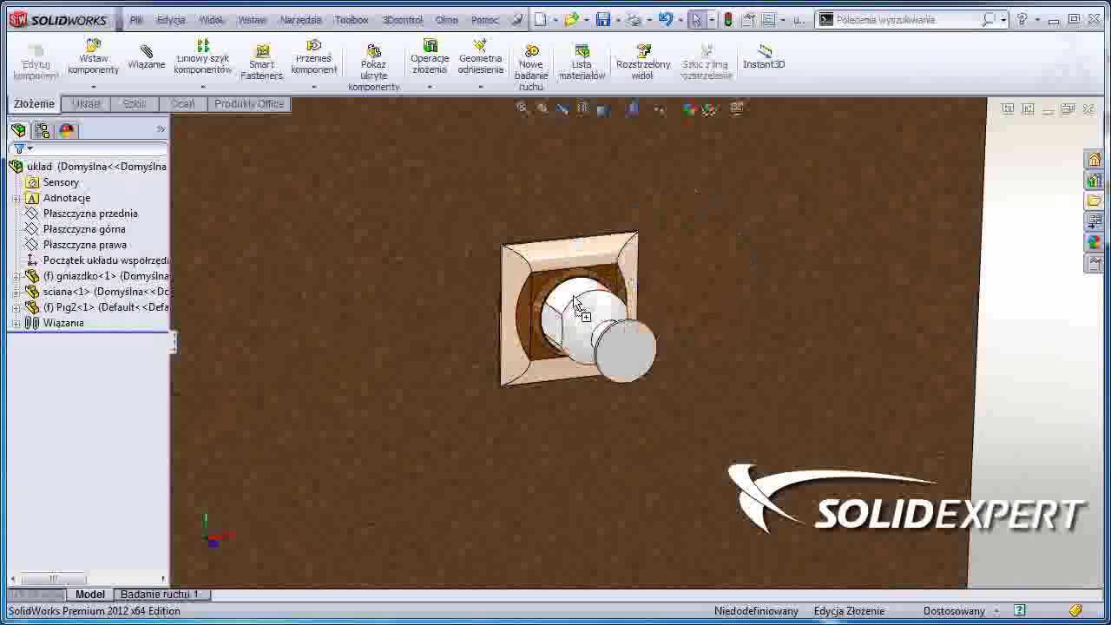
pyautogui.moveTo(574, 300); pyautogui.dragTo(575, 302)
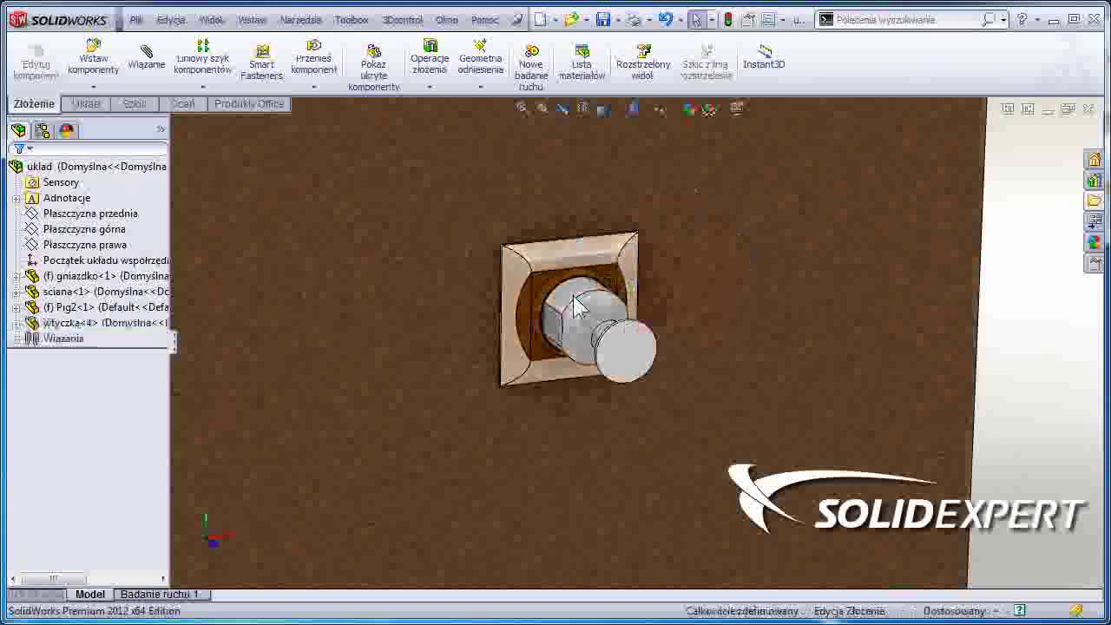
pyautogui.scroll(5, 577, 326)
pyautogui.moveTo(577, 326); pyautogui.dragTo(766, 352, button='middle')
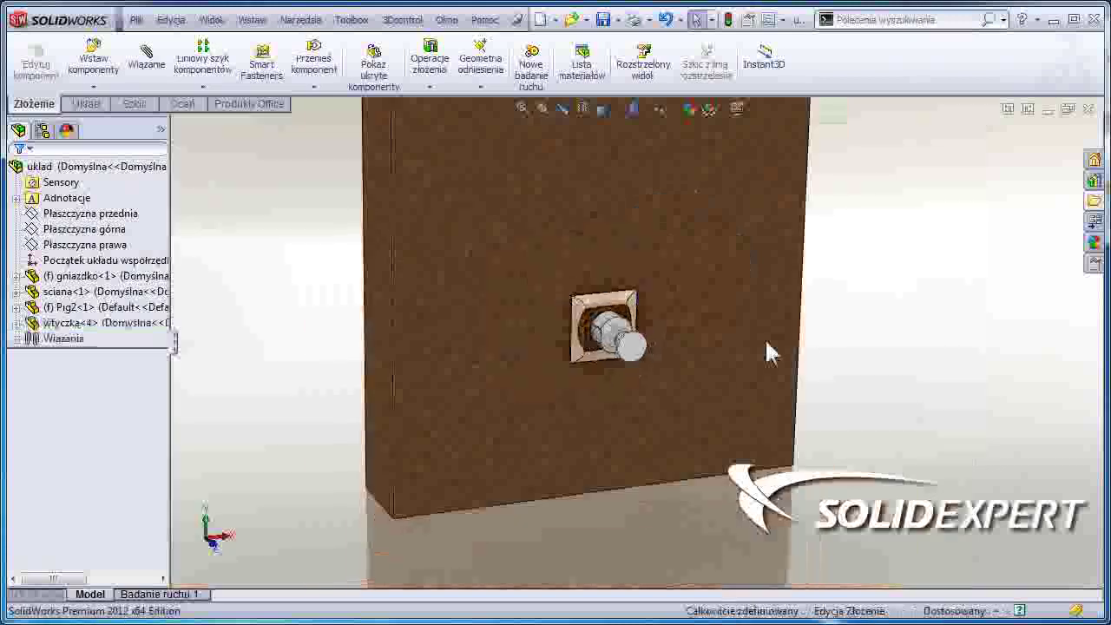
pyautogui.press('Left')
pyautogui.press('Left')
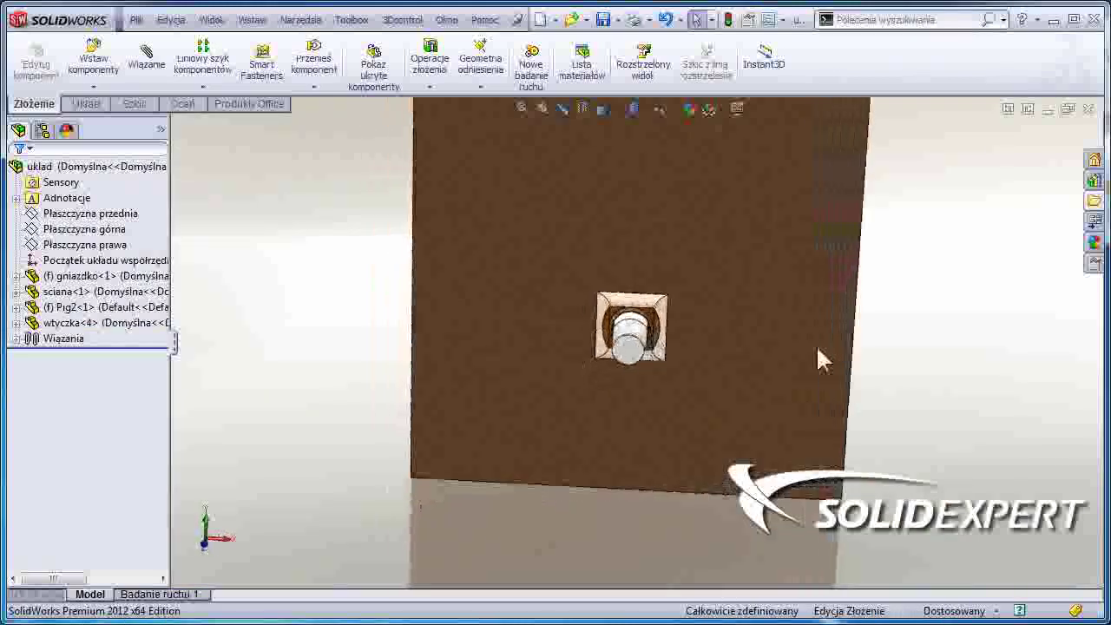
pyautogui.scroll(-2, 821, 360)
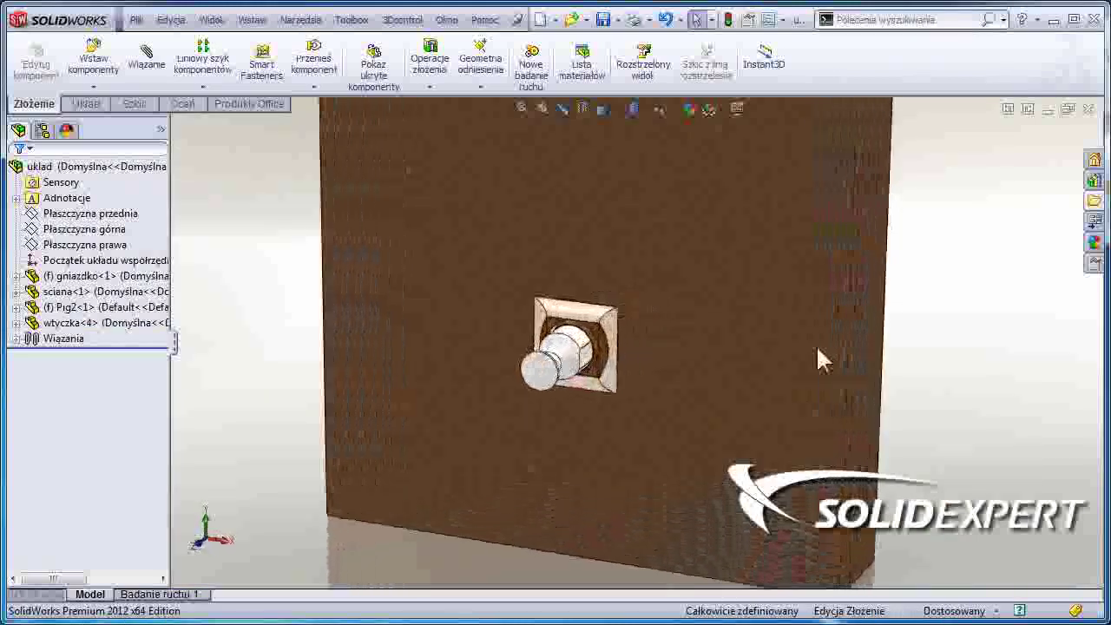
pyautogui.scroll(-3, 818, 359)
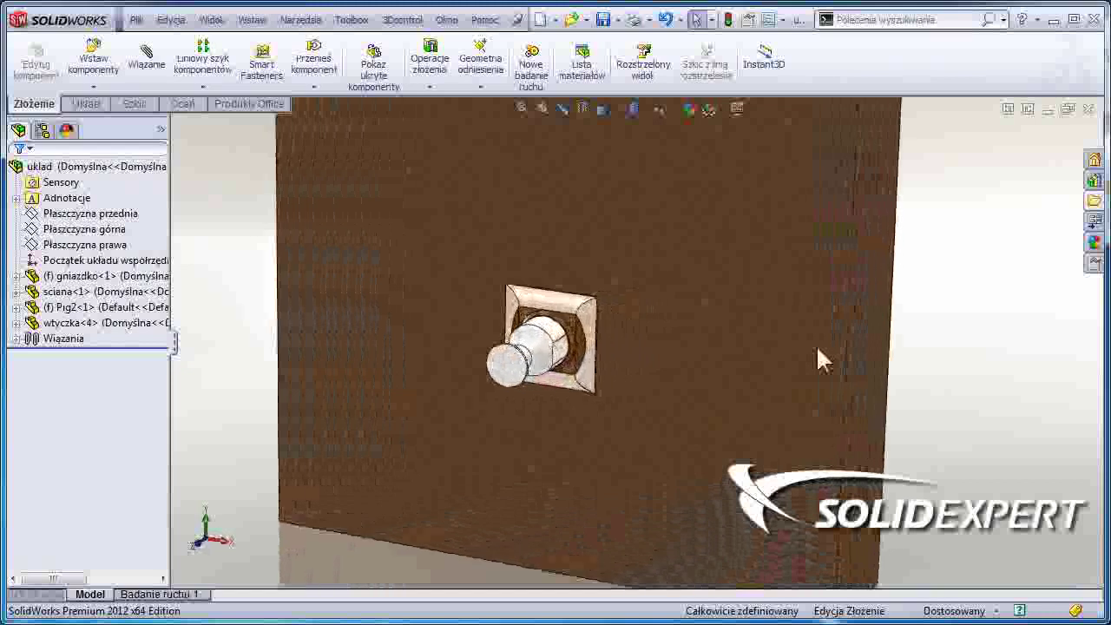
# Hide sciana<1> and gniazdko<1> to reveal the Pig2 model holding the plug
pyautogui.click(78, 292)
pyautogui.keyDown('ctrl'); pyautogui.click(76, 276); pyautogui.keyUp('ctrl')
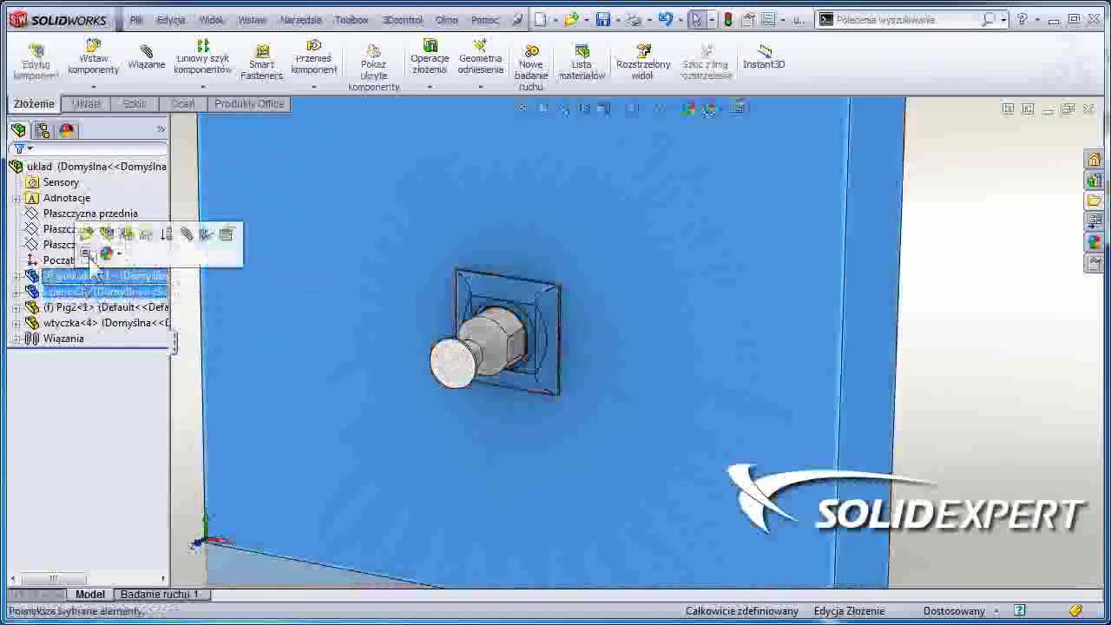
pyautogui.click(126, 246)
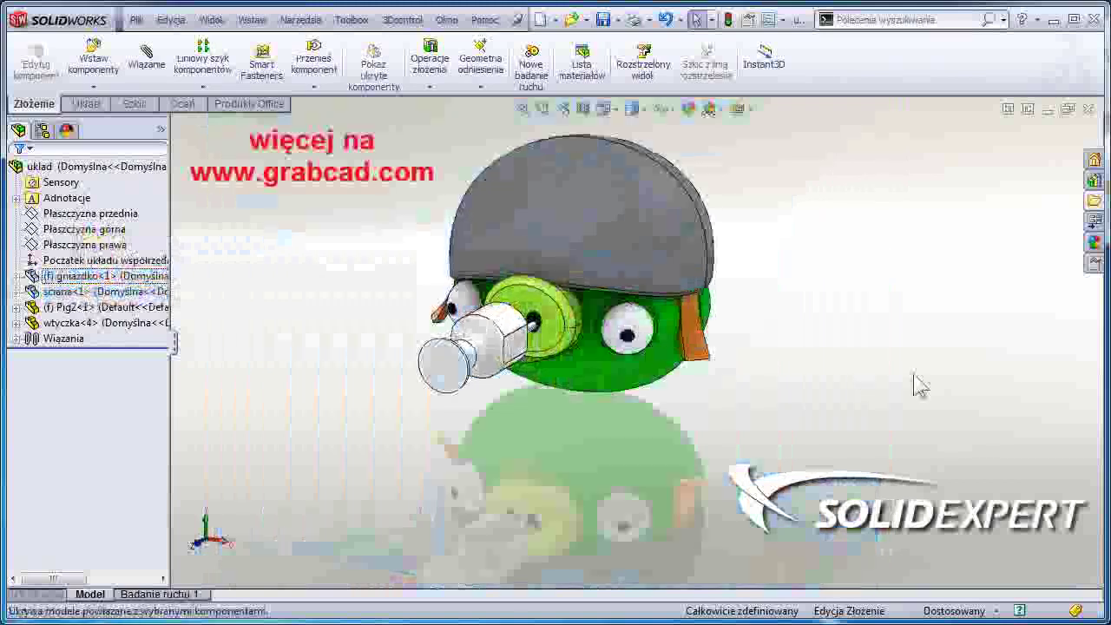
pyautogui.click(920, 387)
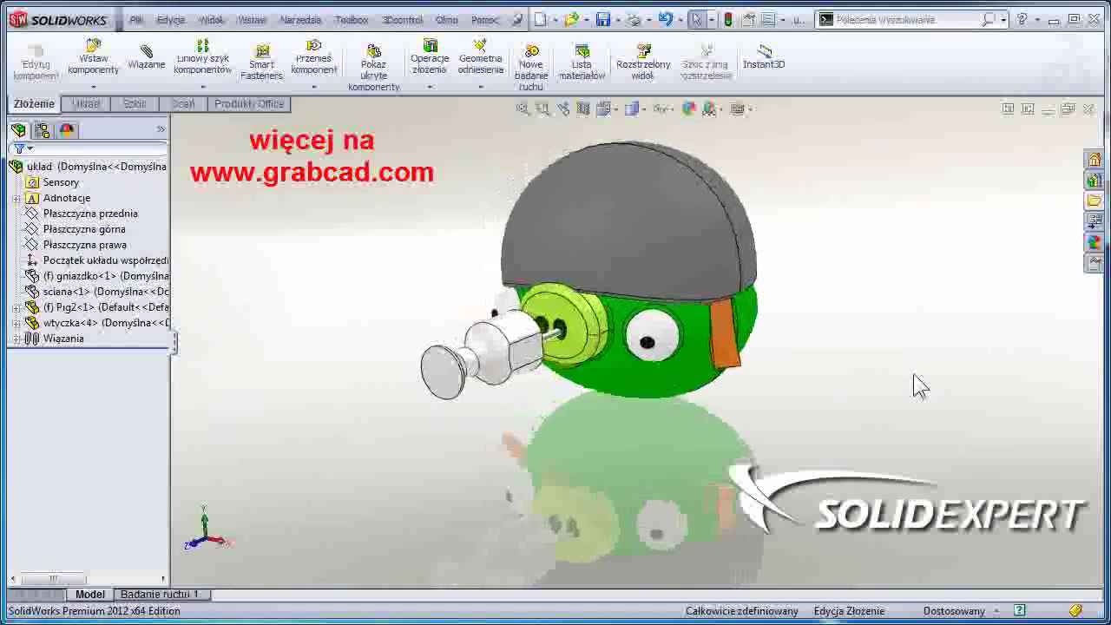